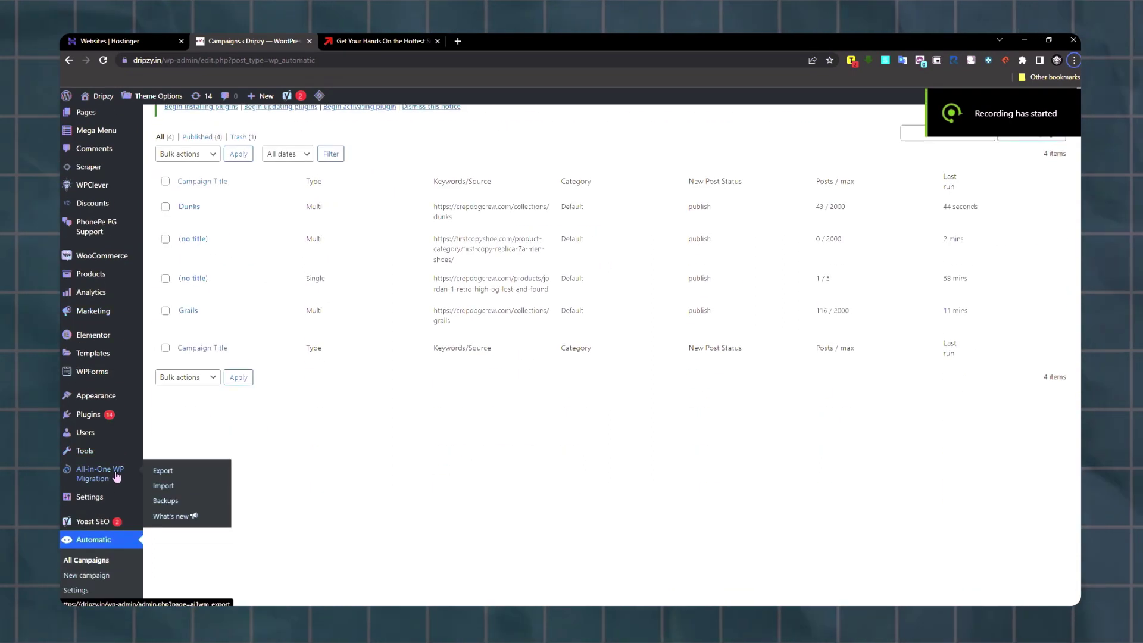
scroll(108, 472, "down", 2)
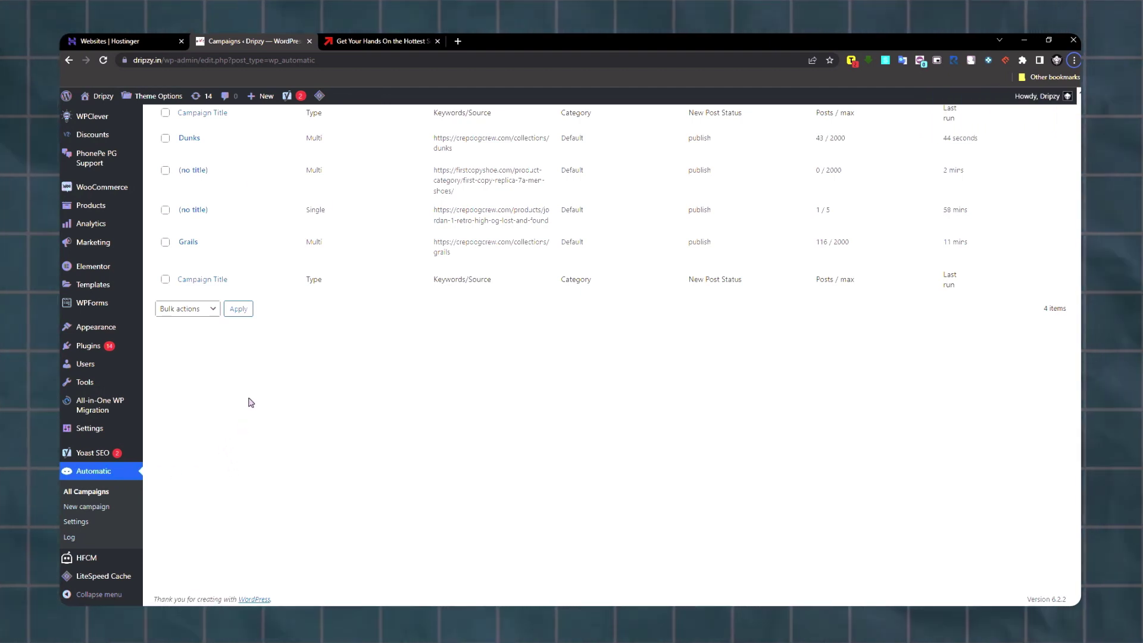
Scroll through the All Campaigns list to find the Dunks campaign.
scroll(302, 296, "up", 2)
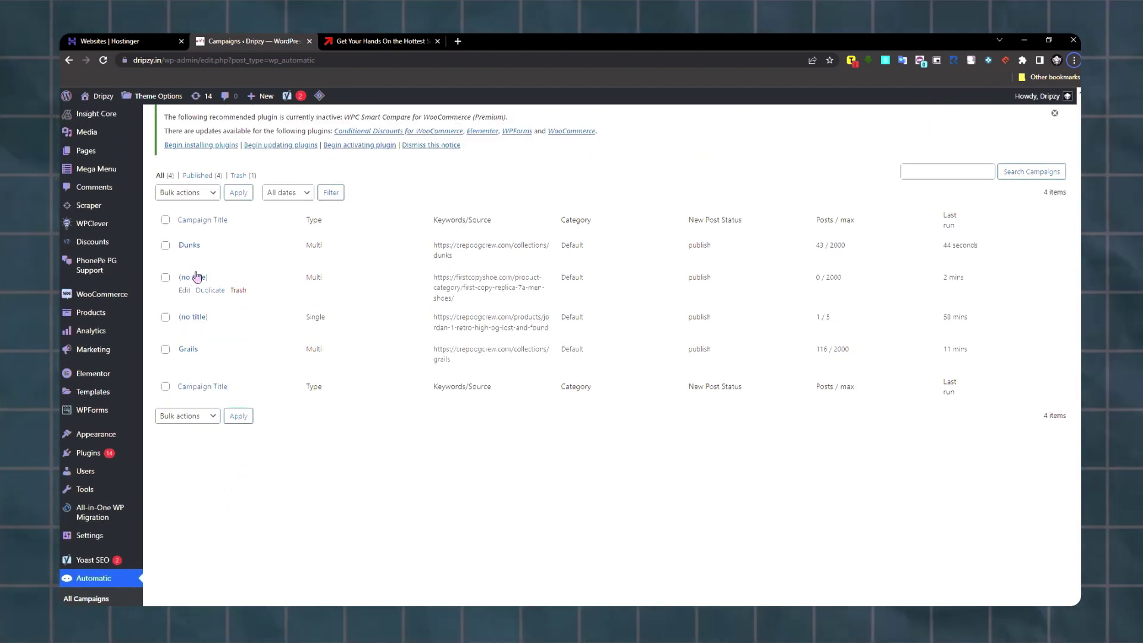
scroll(197, 275, "up", 2)
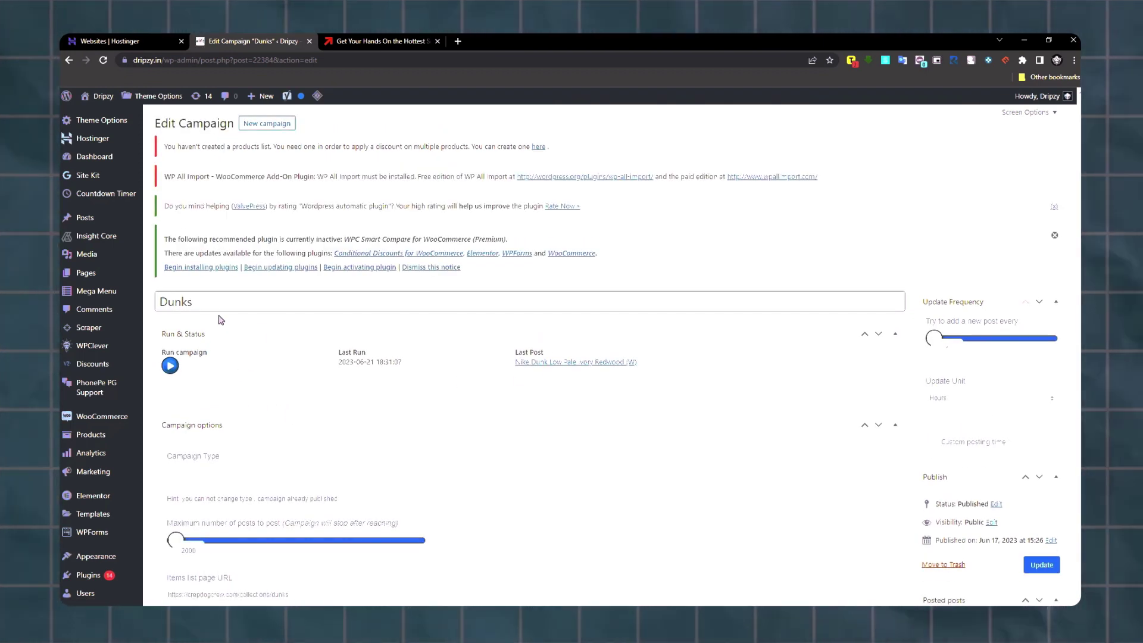
Open the Dunks campaign's Last Post, Nike Dunk Low Pale Ivory Redwood (W), in a new tab and review it.
middle_click(545, 362)
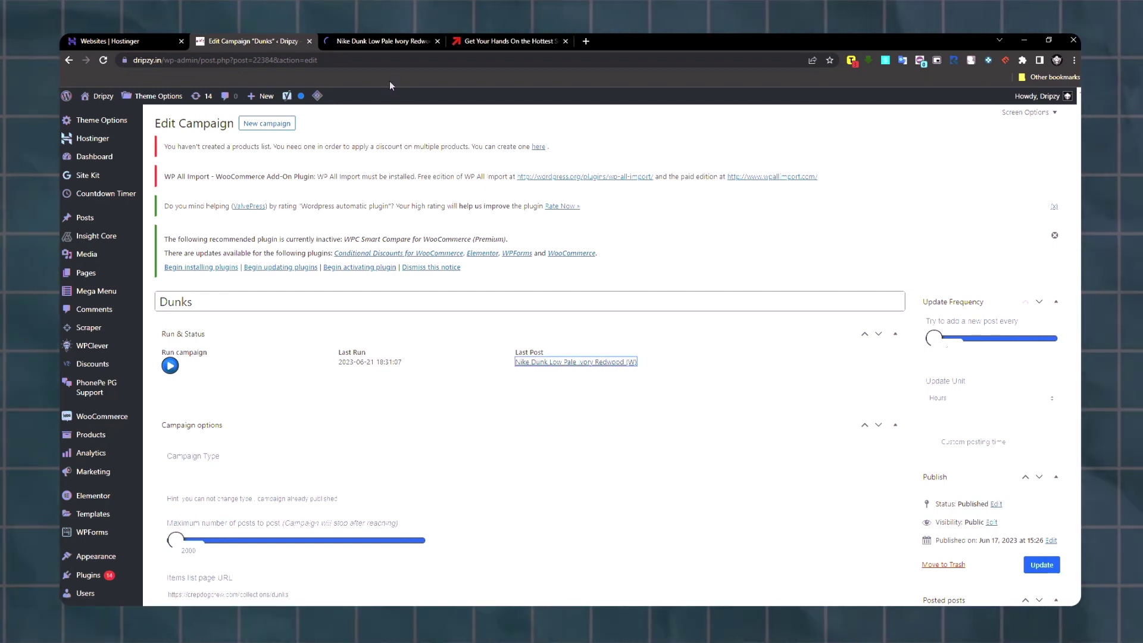
left_click(373, 39)
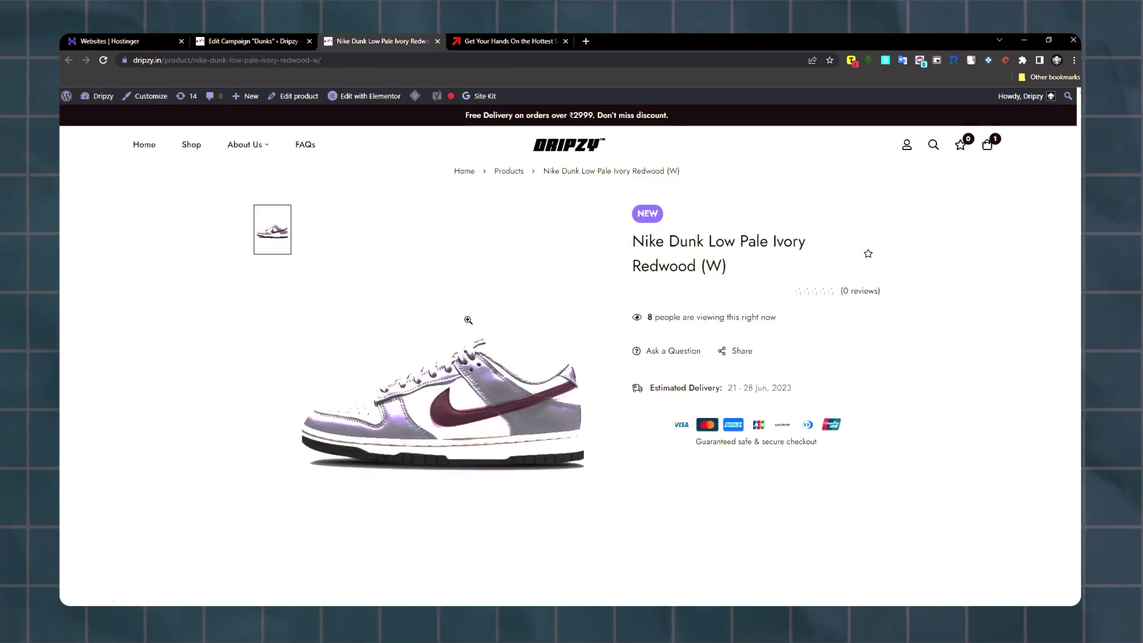
scroll(584, 384, "down", 2)
scroll(583, 383, "up", 2)
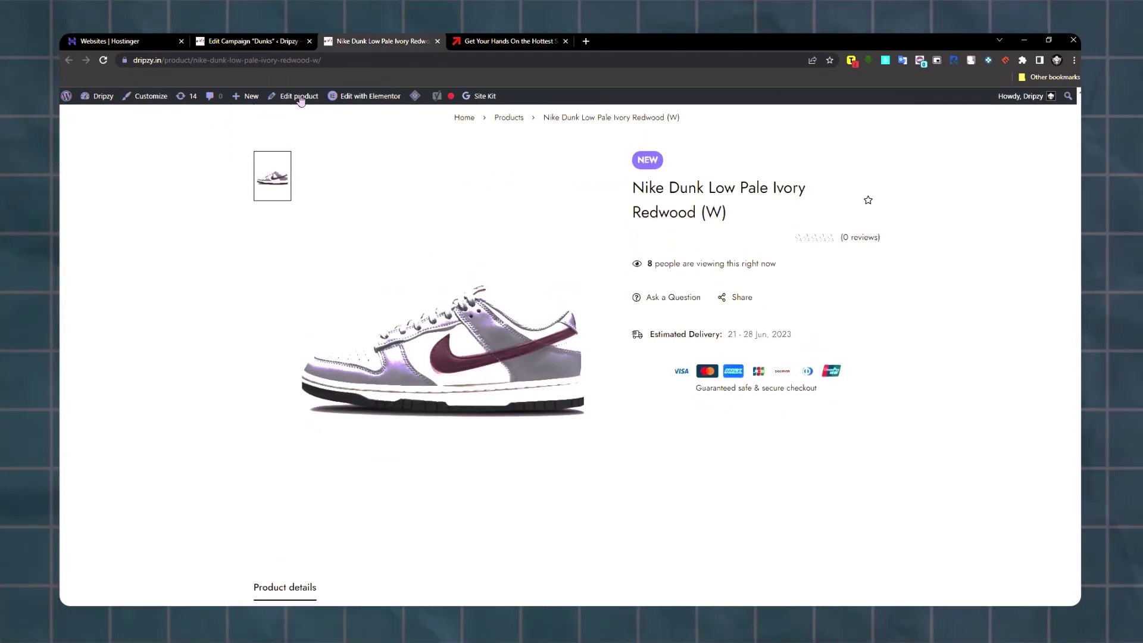
Return to the Dunks campaign editor and select the last run time 18:31:07.
key("ctrl+shift+Tab")
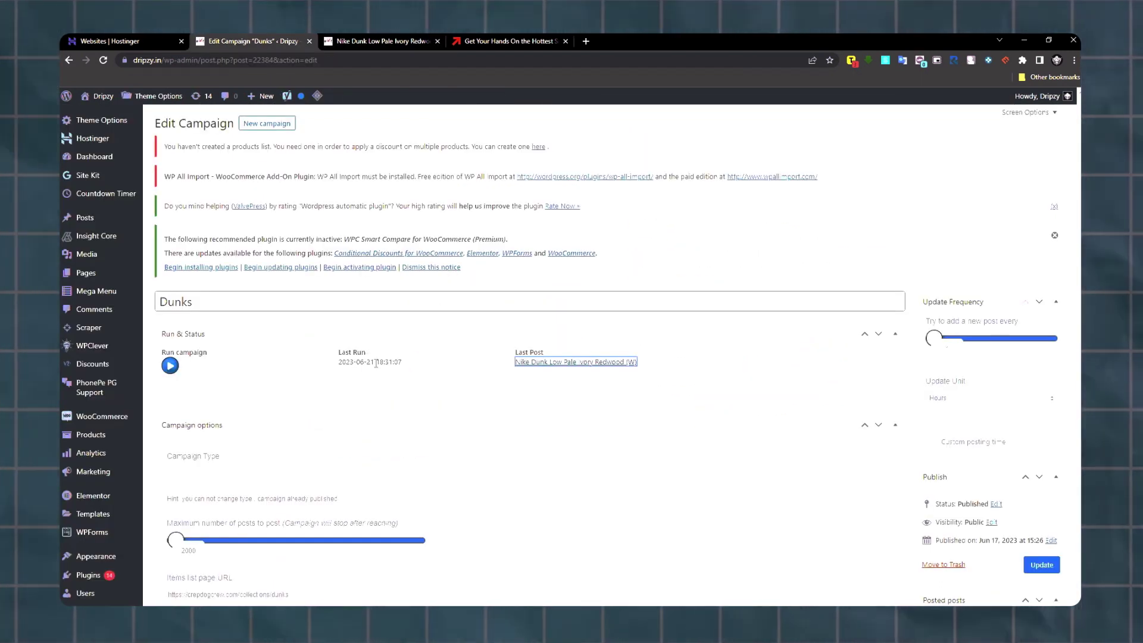
left_click_drag(375, 362, 410, 363)
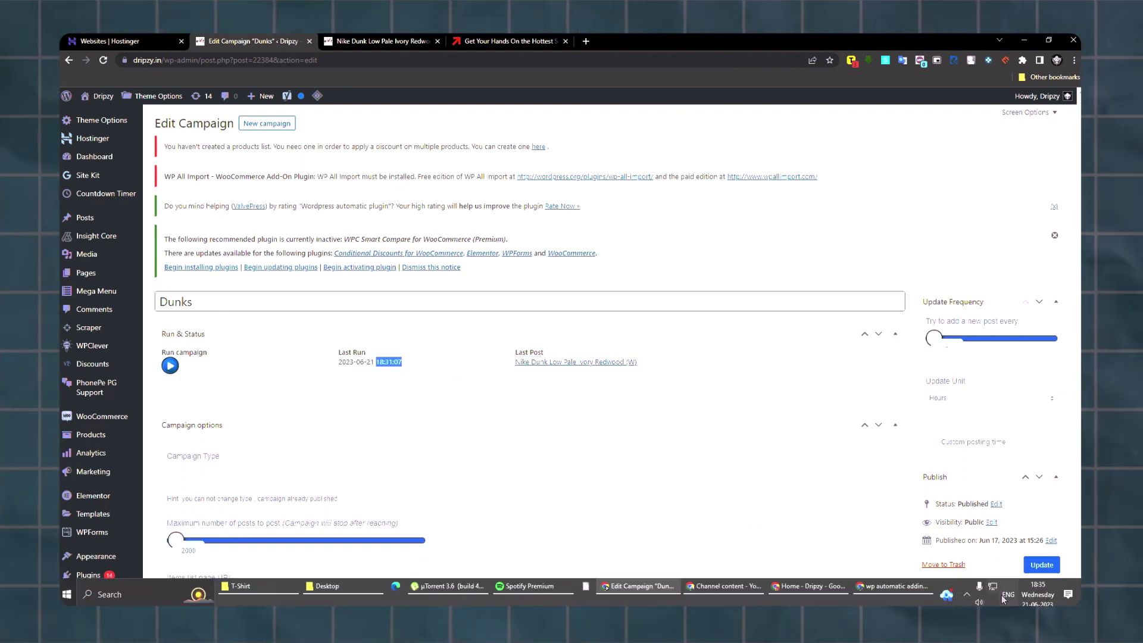
key("alt+z")
key("alt+z")
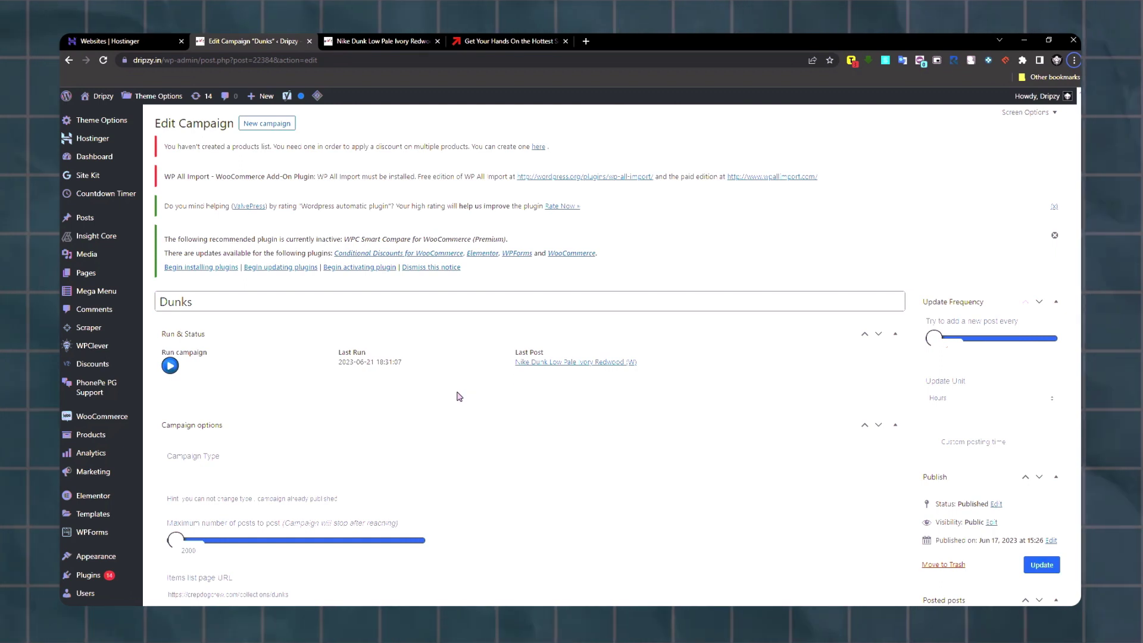
scroll(452, 385, "down", 3)
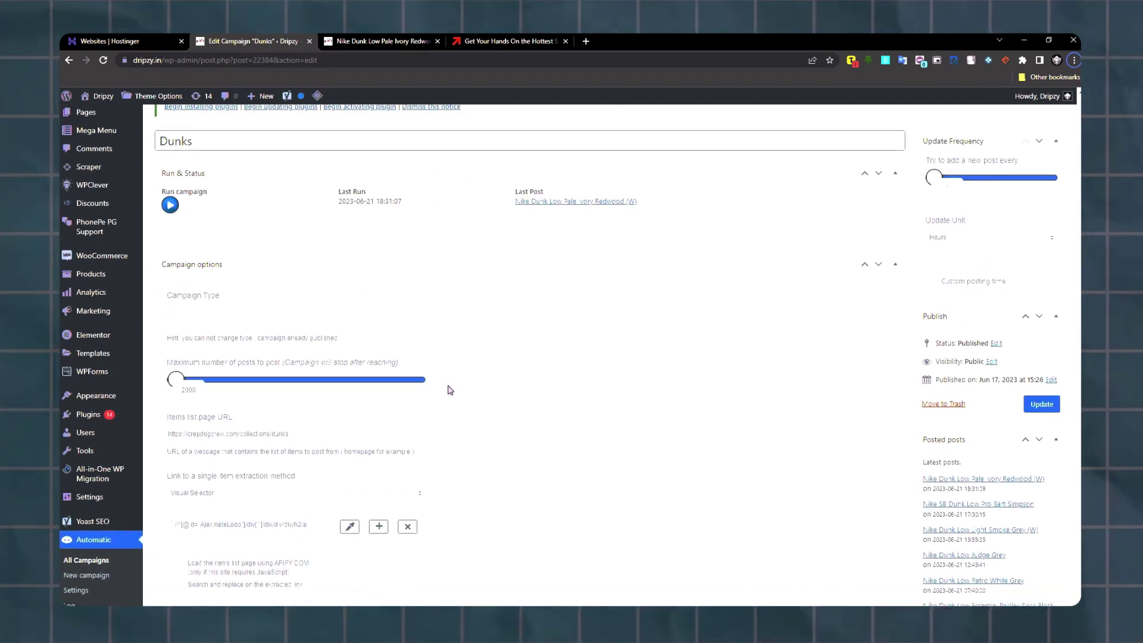
scroll(318, 337, "up", 3)
scroll(322, 348, "down", 9)
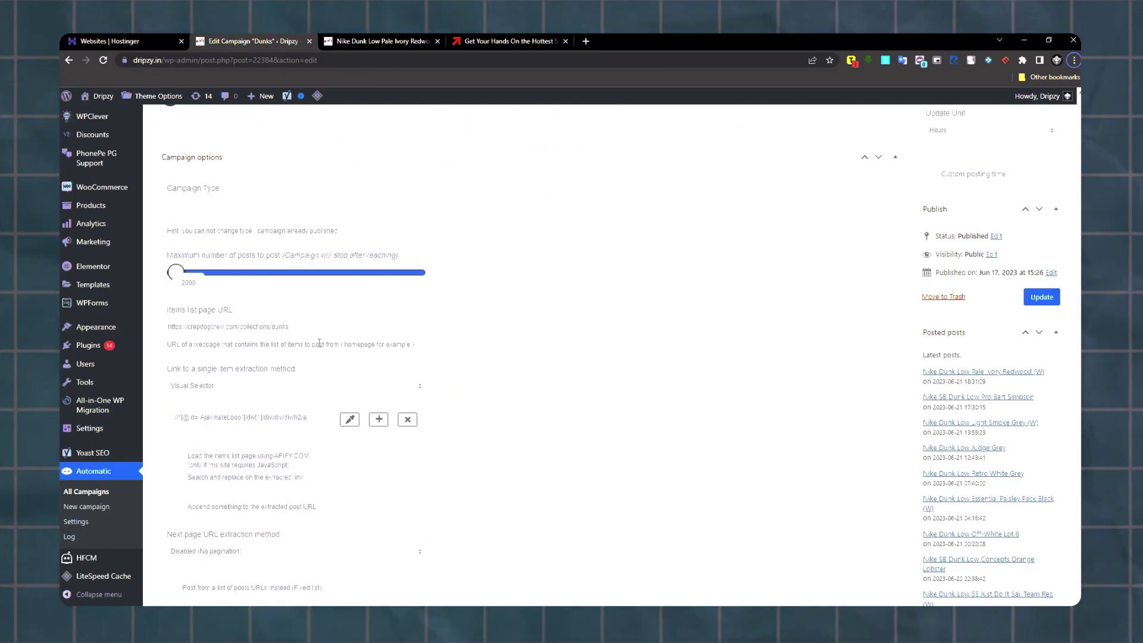
scroll(327, 268, "up", 9)
Check the imported Dunk sneakers on the product page, store listing and home page, then return to the Dunks editor.
left_click(381, 41)
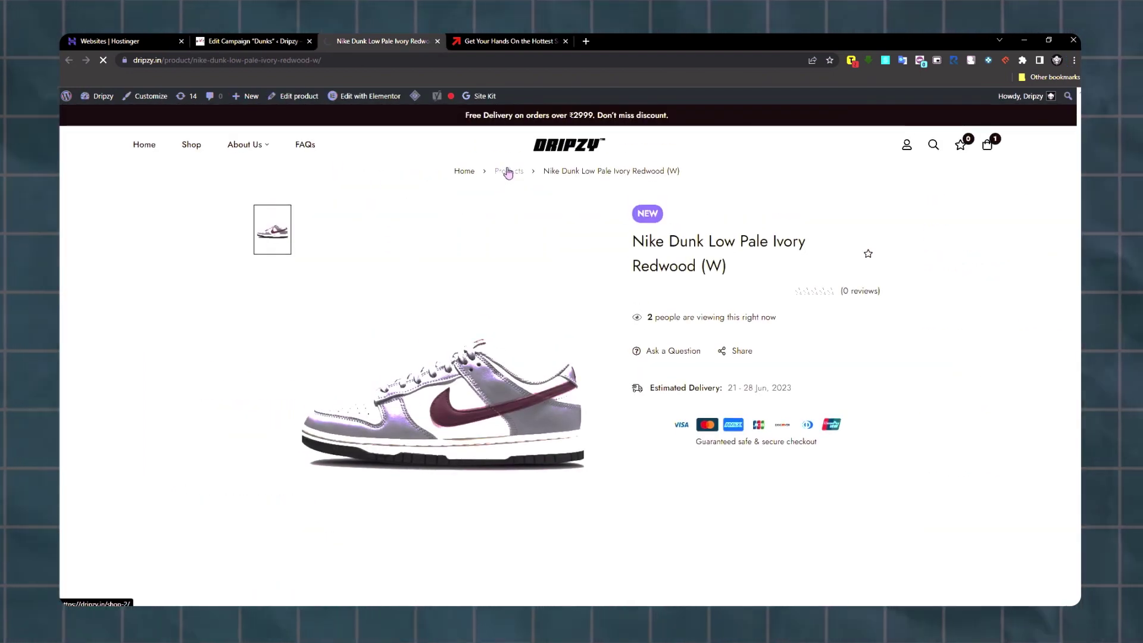
left_click(508, 169)
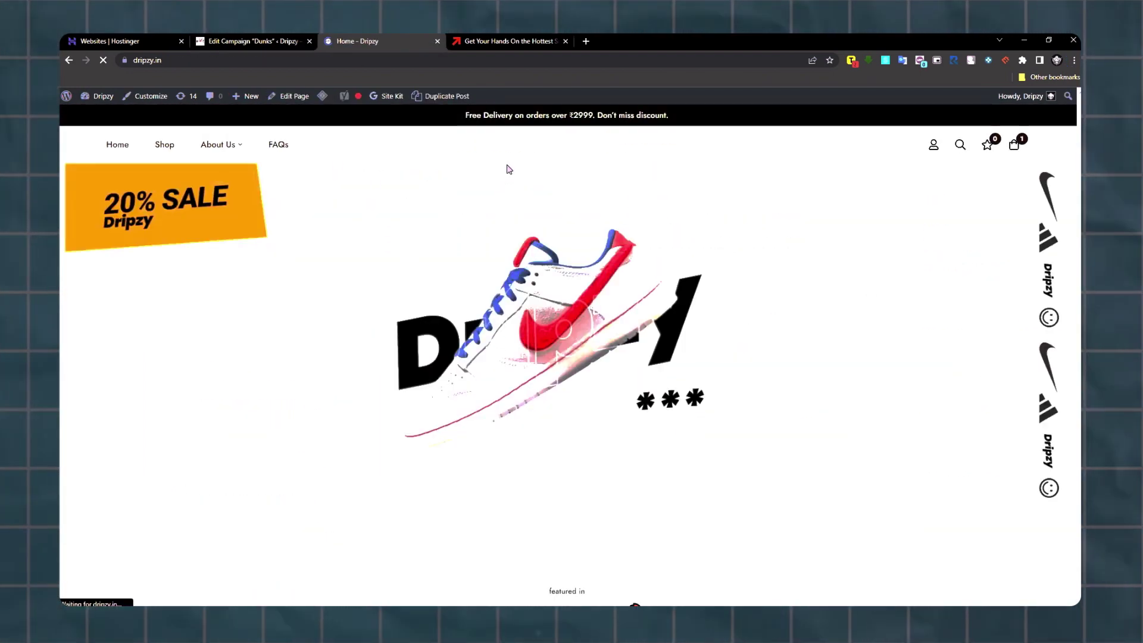
scroll(506, 175, "down", 9)
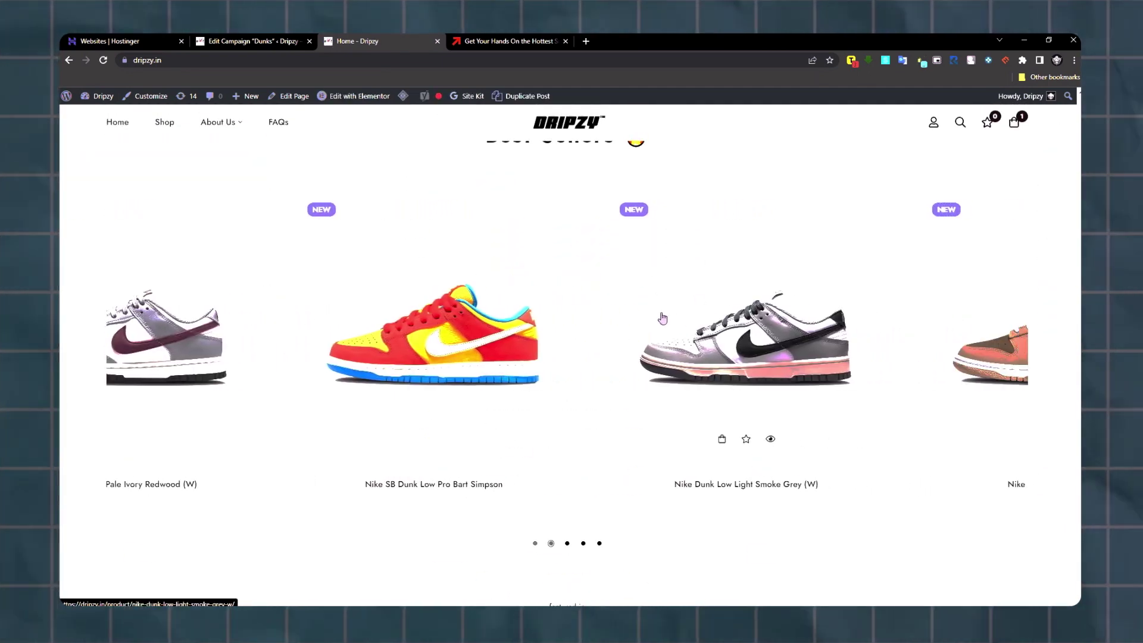
key("ctrl+shift+Tab")
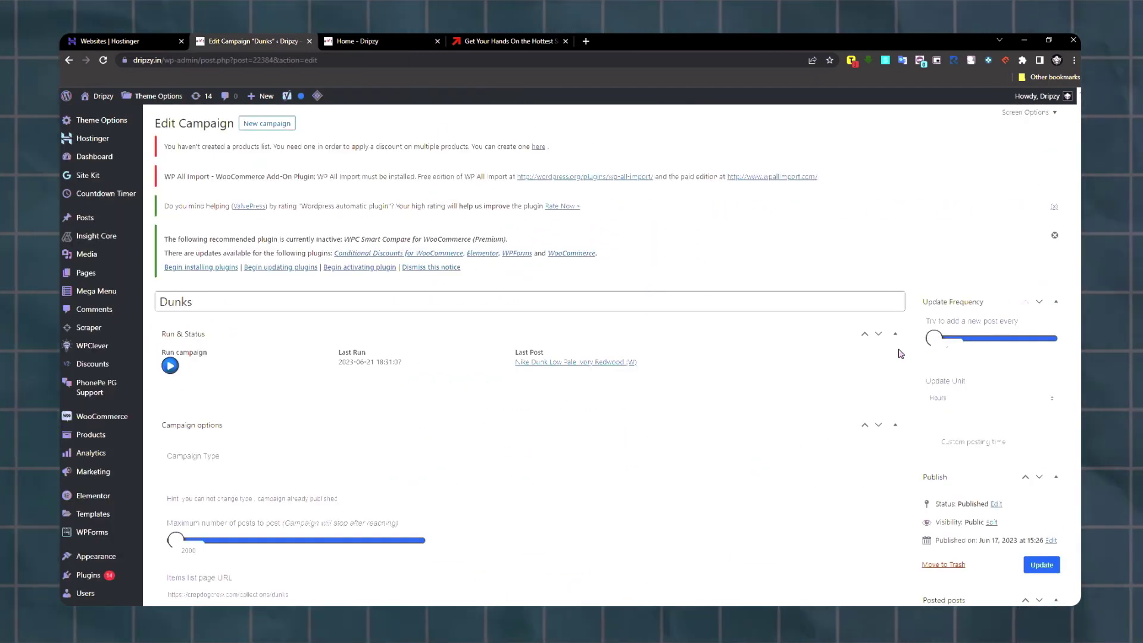
left_click(363, 41)
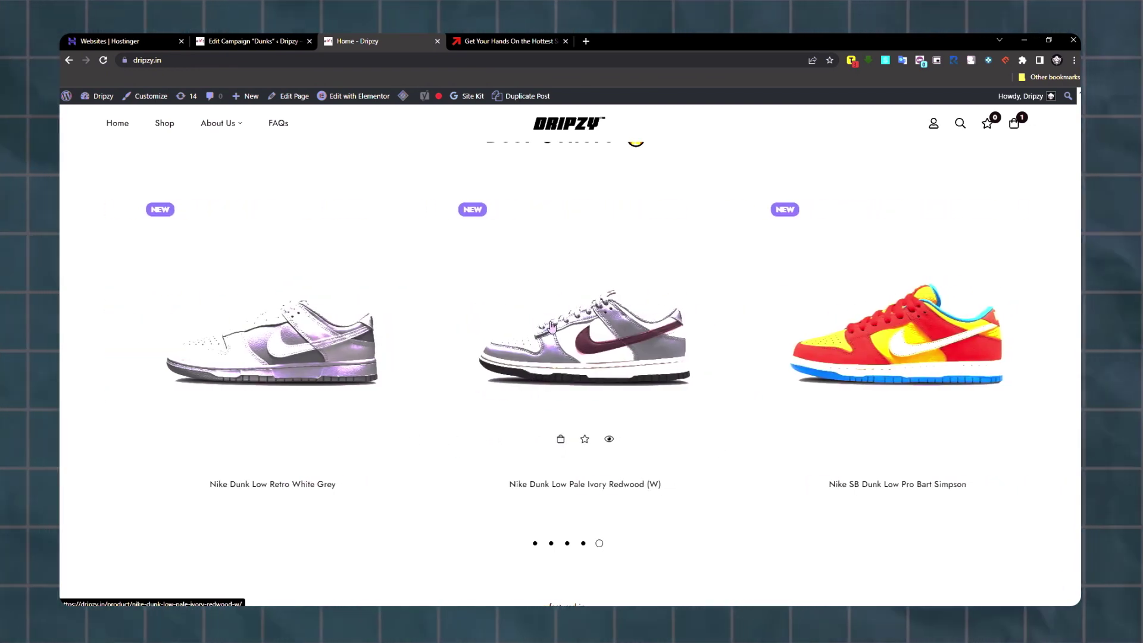
left_click(255, 39)
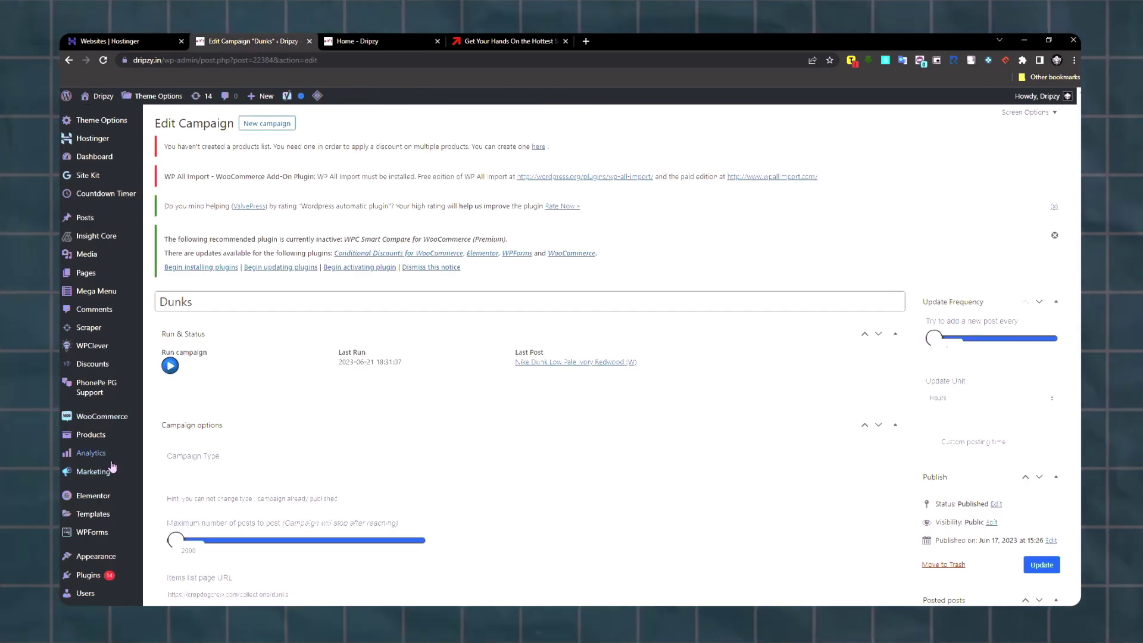
Create a new WP Automatic campaign and give it the title Sneakers.
scroll(102, 502, "down", 4)
left_click(101, 507)
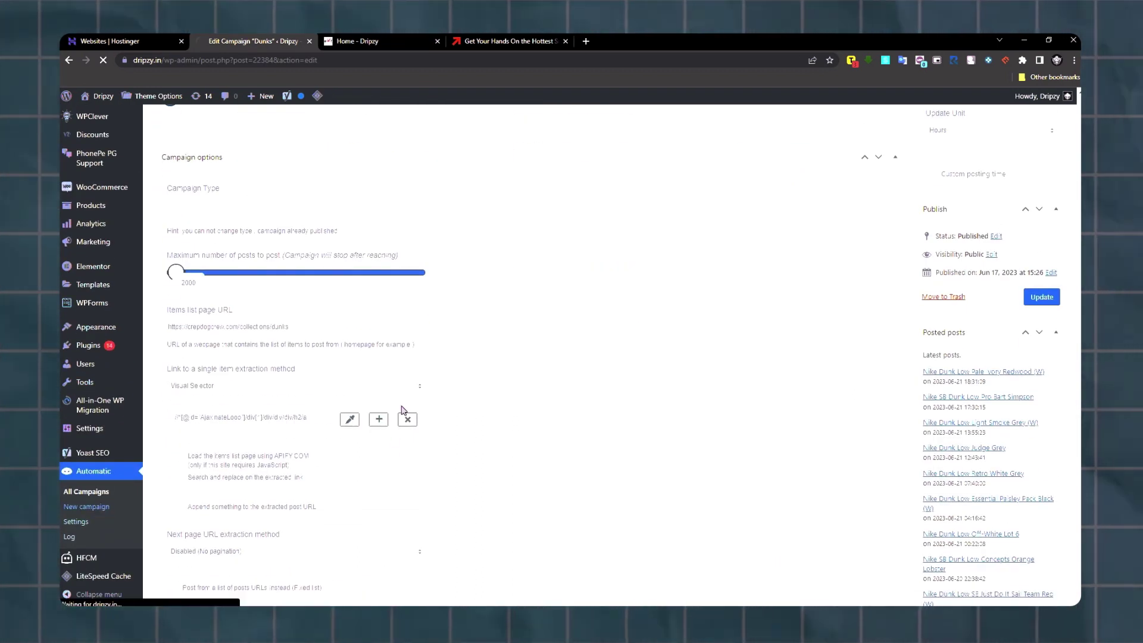
scroll(391, 319, "up", 1)
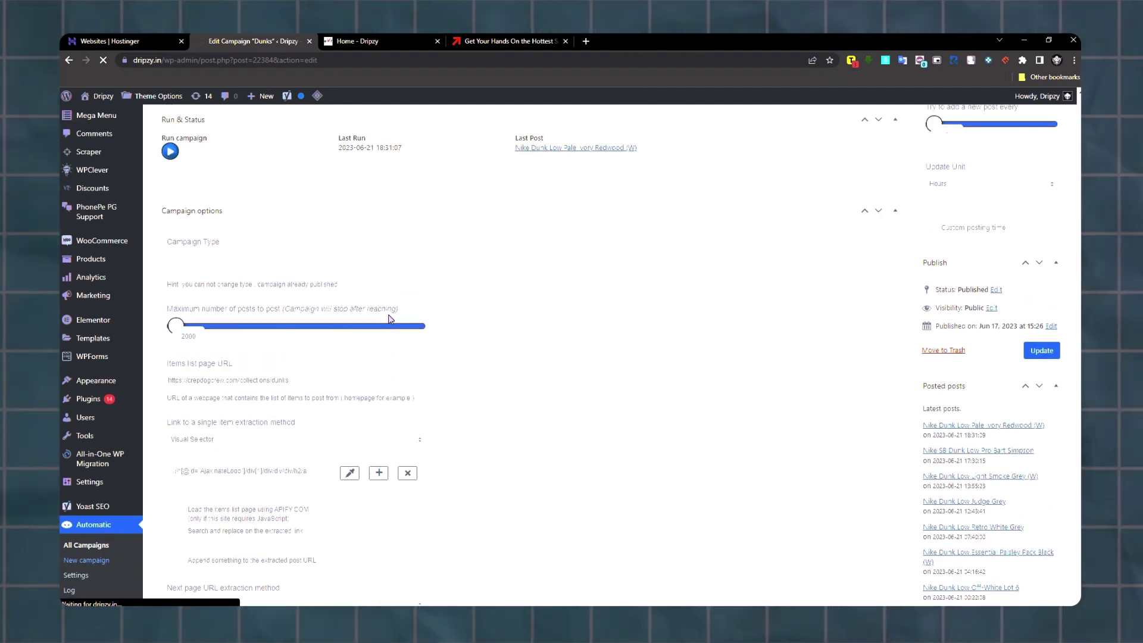
scroll(391, 319, "up", 3)
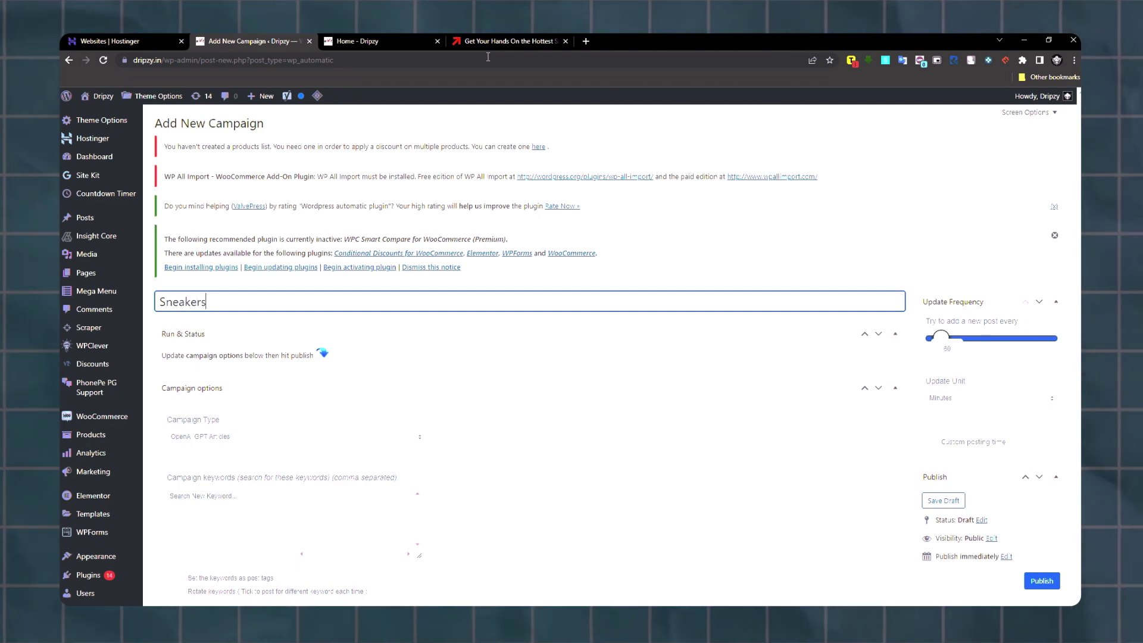
scroll(518, 426, "down", 2)
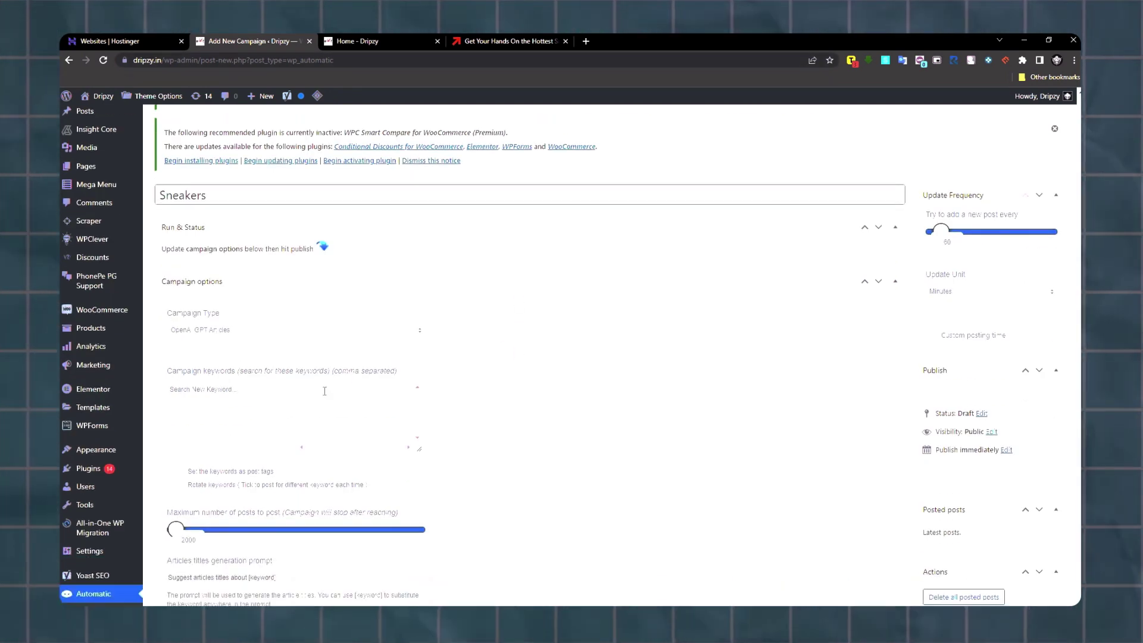
Set the campaign type to Multi-page scraper.
left_click(295, 329)
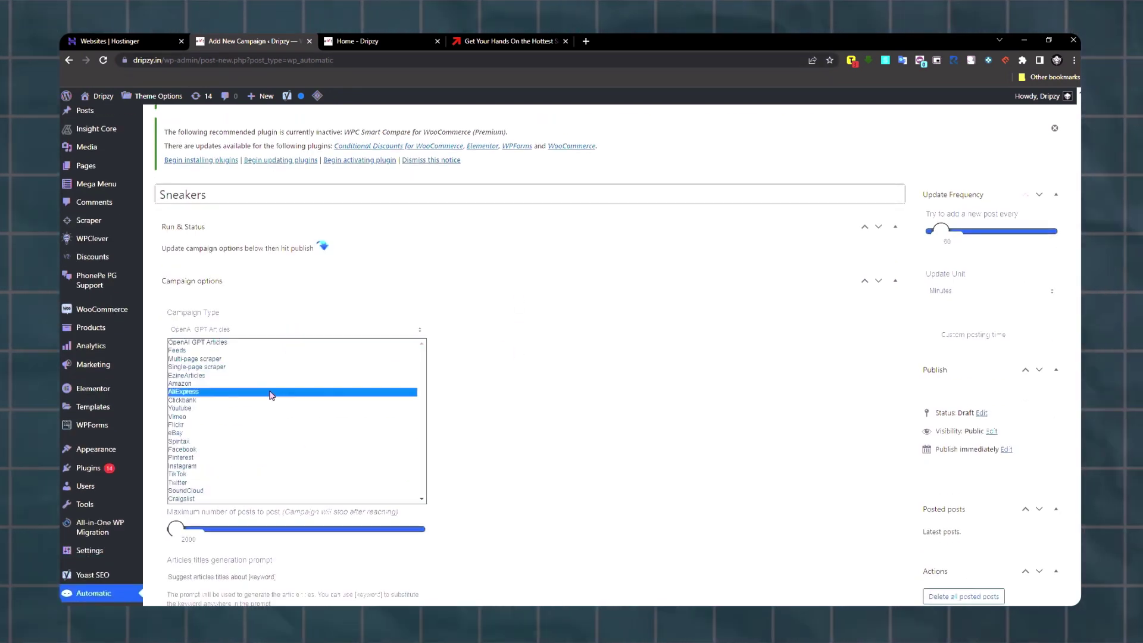
left_click(250, 359)
scroll(510, 223, "down", 4)
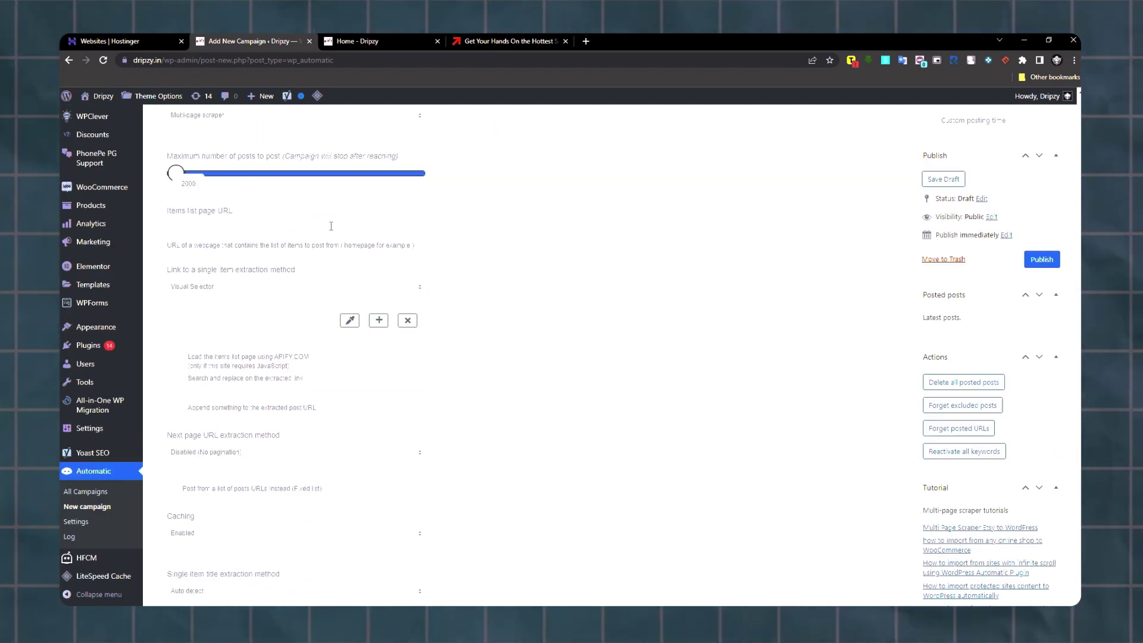
Paste the mainstreet sneakers collection URL as the Items list page URL.
left_click(499, 37)
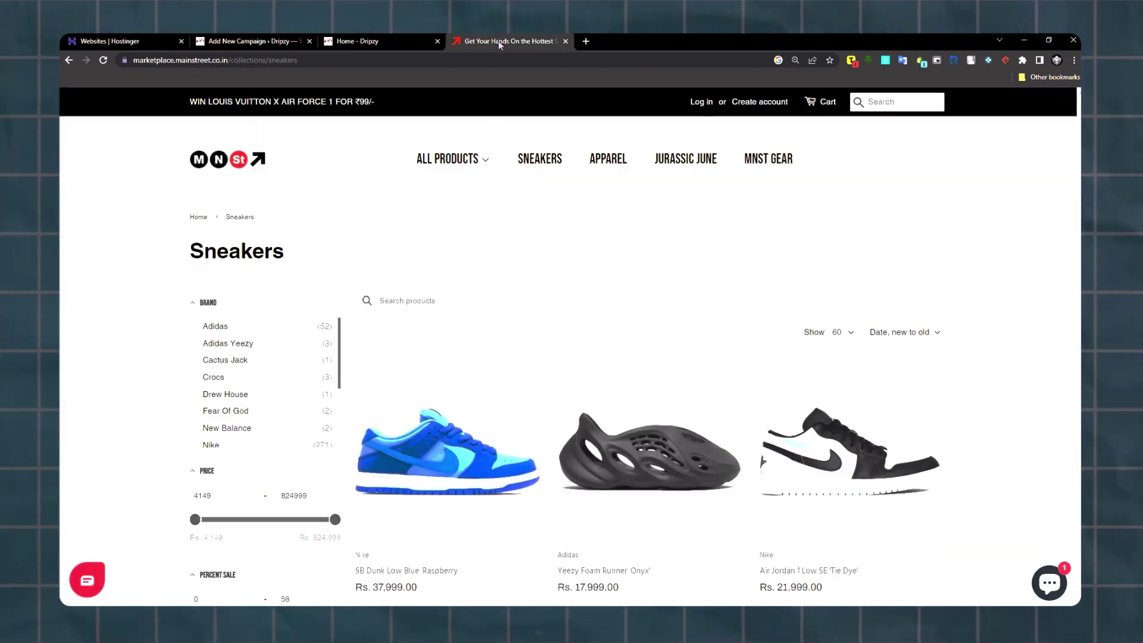
scroll(461, 311, "down", 3)
scroll(357, 238, "up", 3)
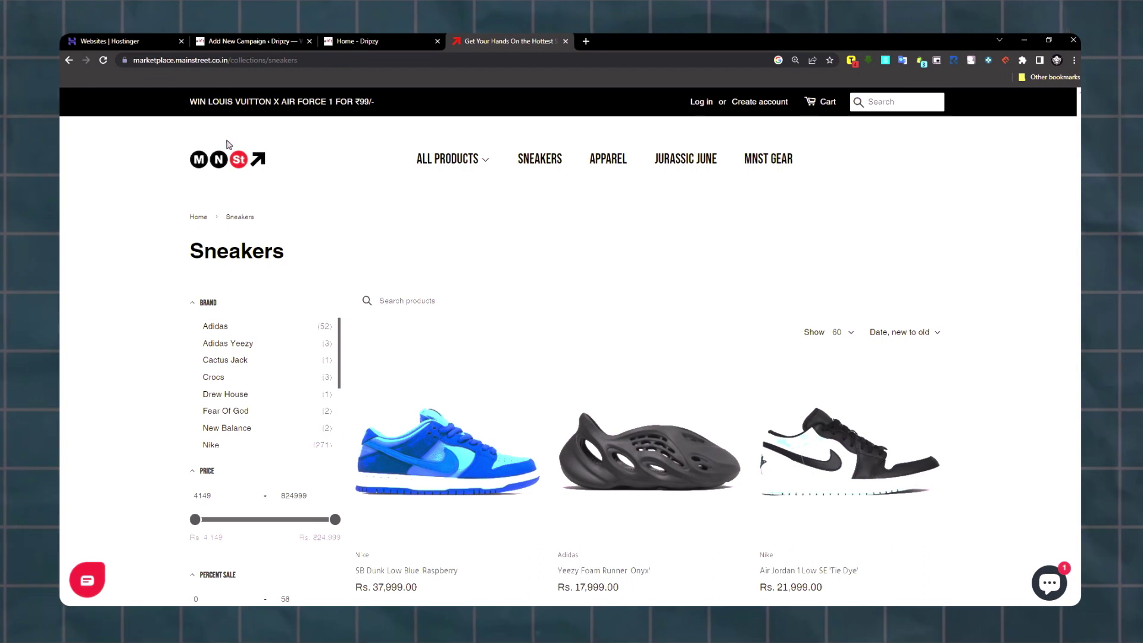
scroll(441, 403, "down", 3)
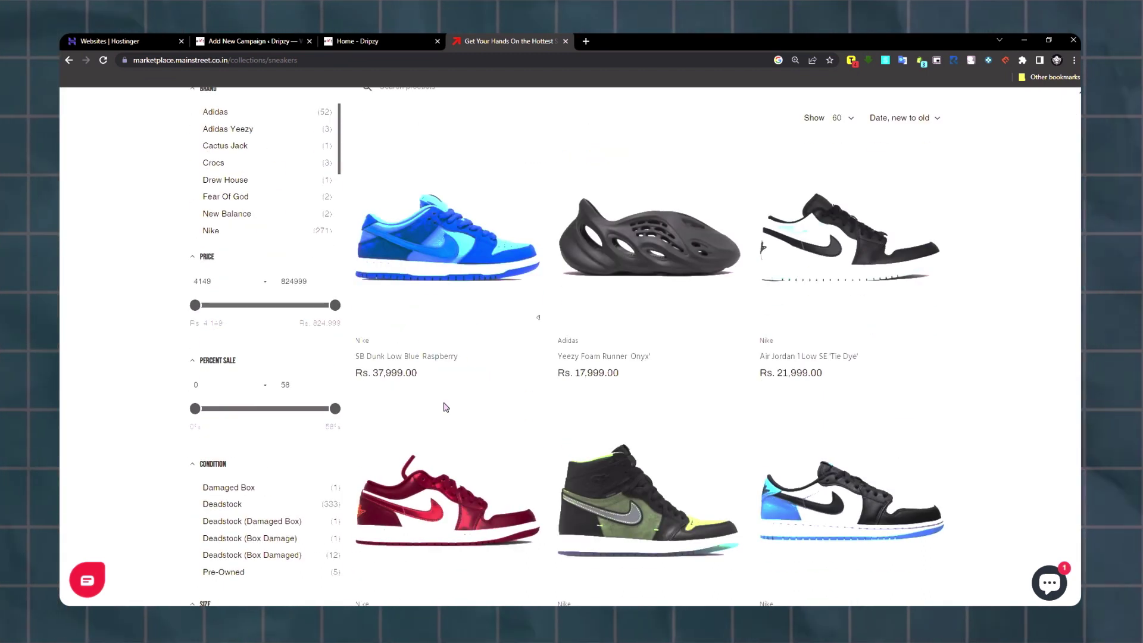
scroll(450, 421, "up", 3)
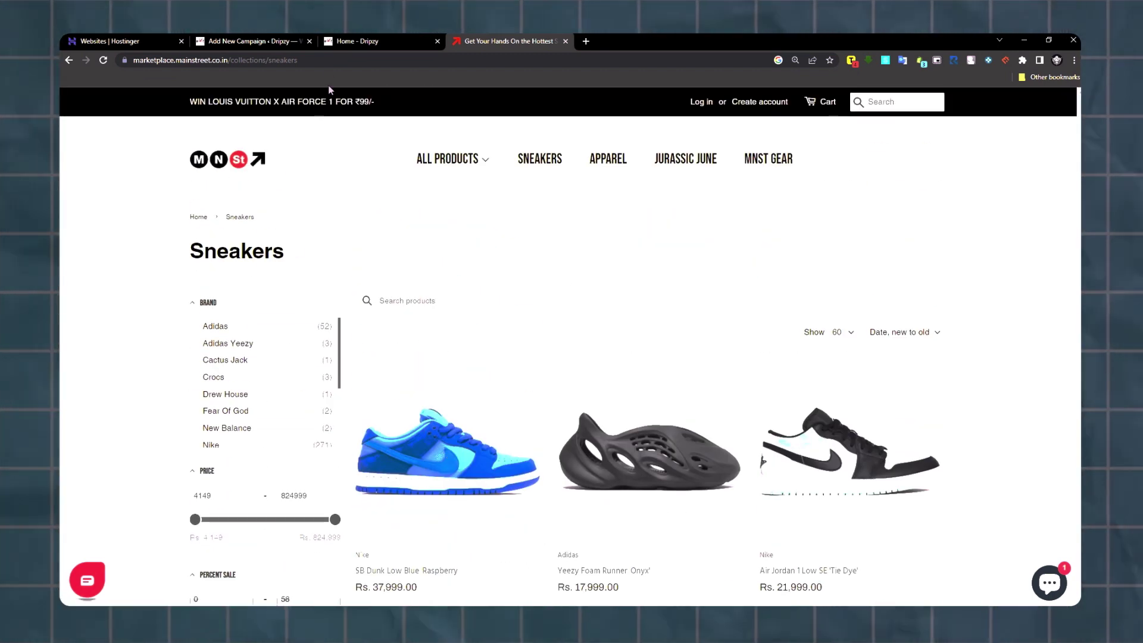
left_click(262, 41)
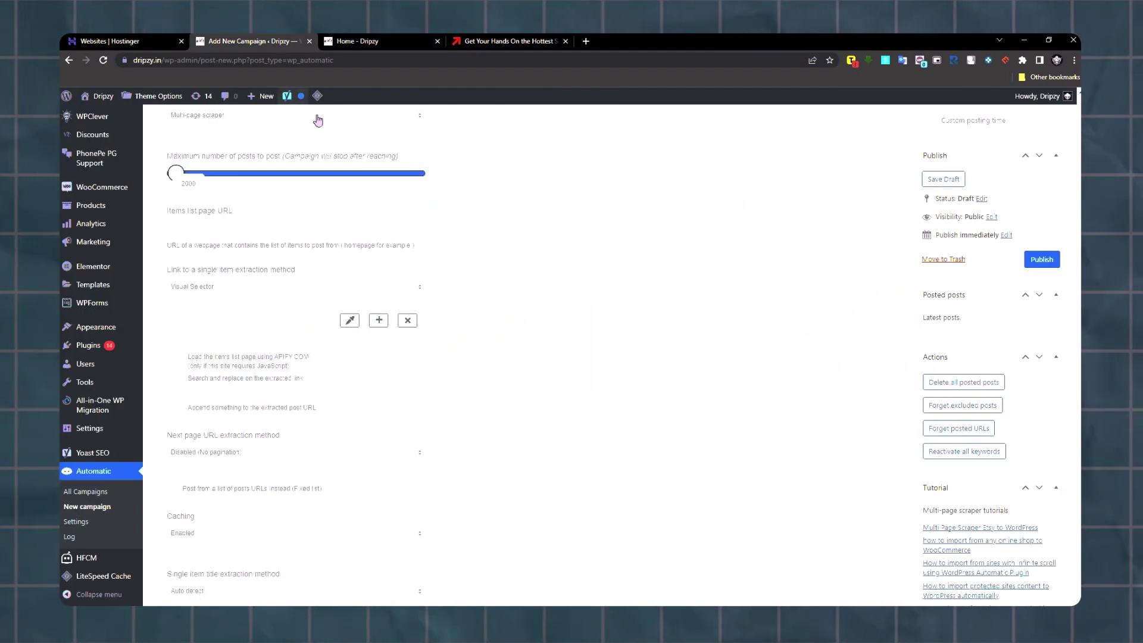
left_click(321, 227)
type("https://marketplace.mainstreet.co.in/collections/sneakers")
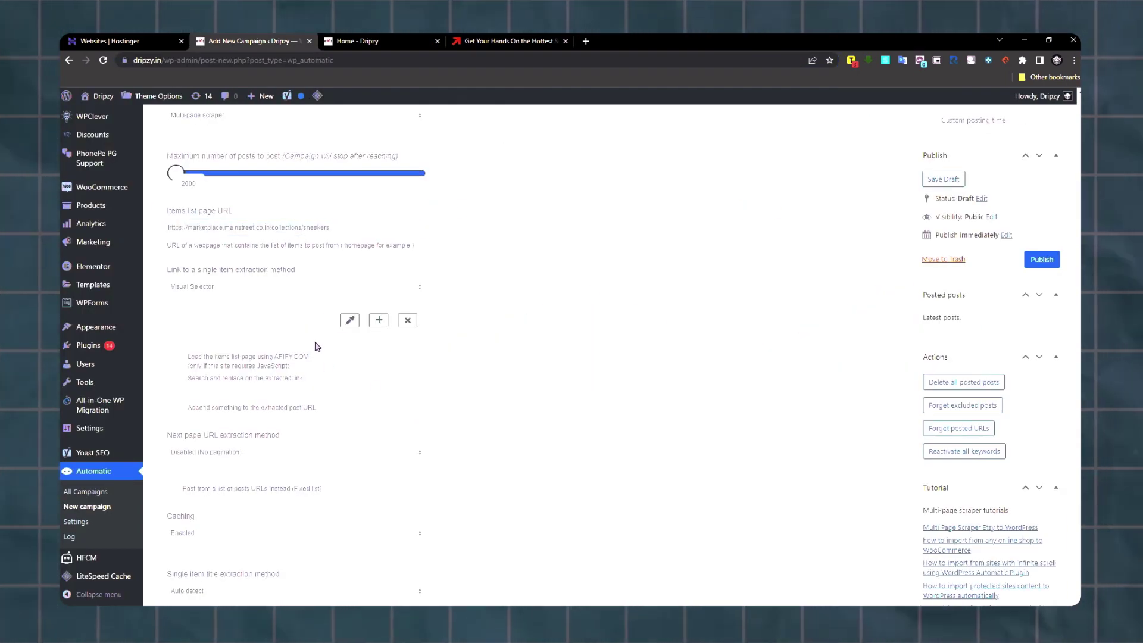
Keep Visual Selector as the link extraction method and launch the visual selector.
left_click(284, 288)
left_click(306, 269)
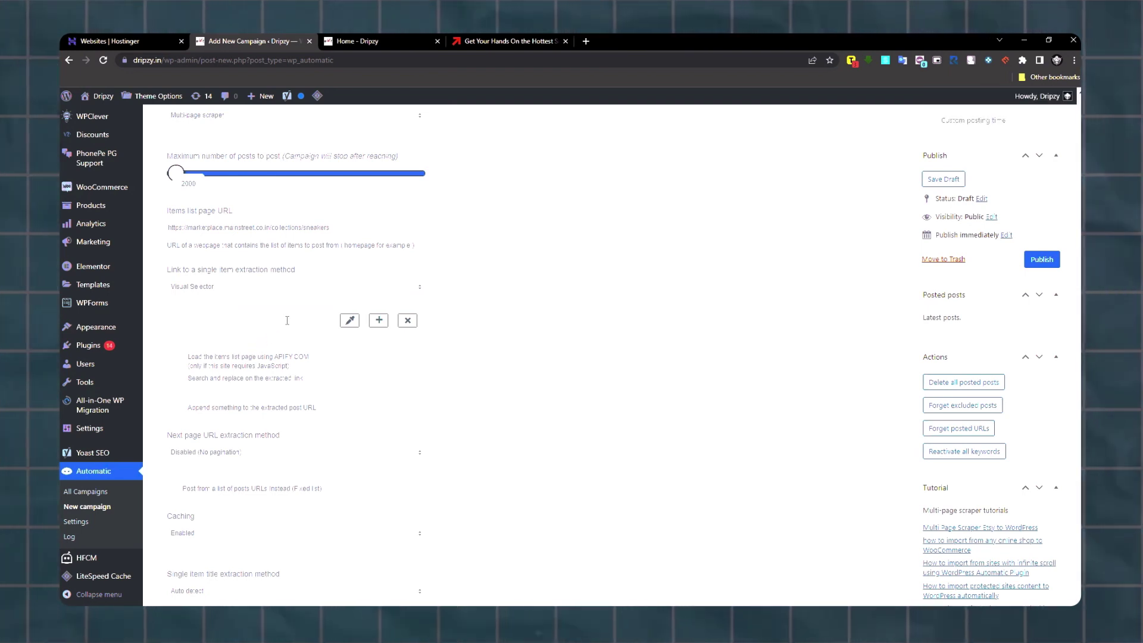
left_click(346, 322)
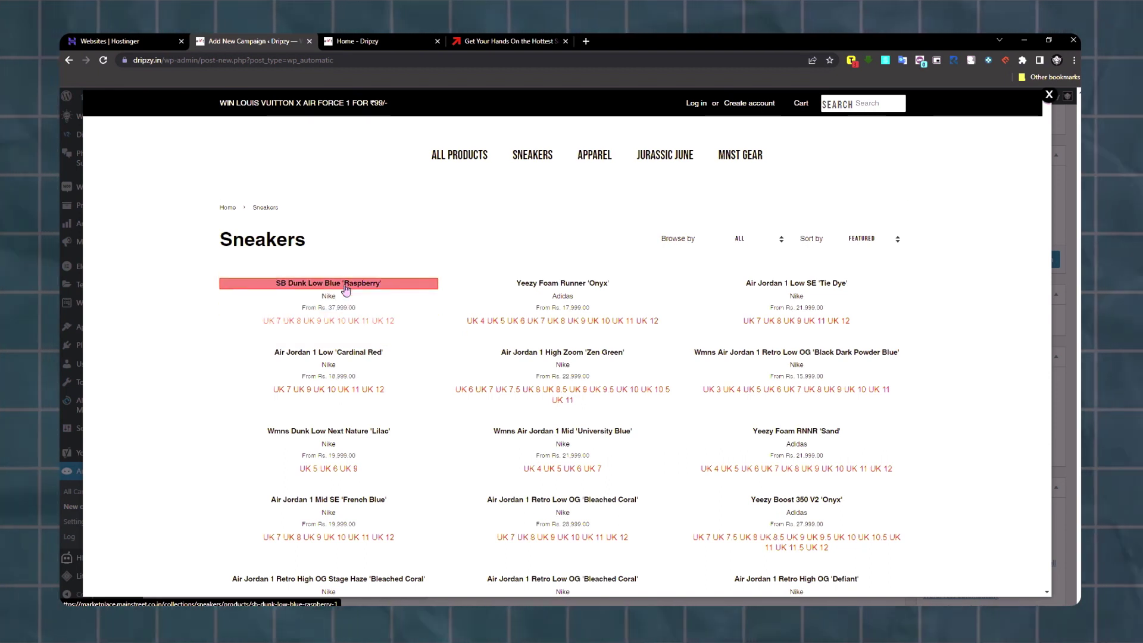
Pick the SB Dunk Low title on the listing page to capture the product-link XPath.
left_click(346, 284)
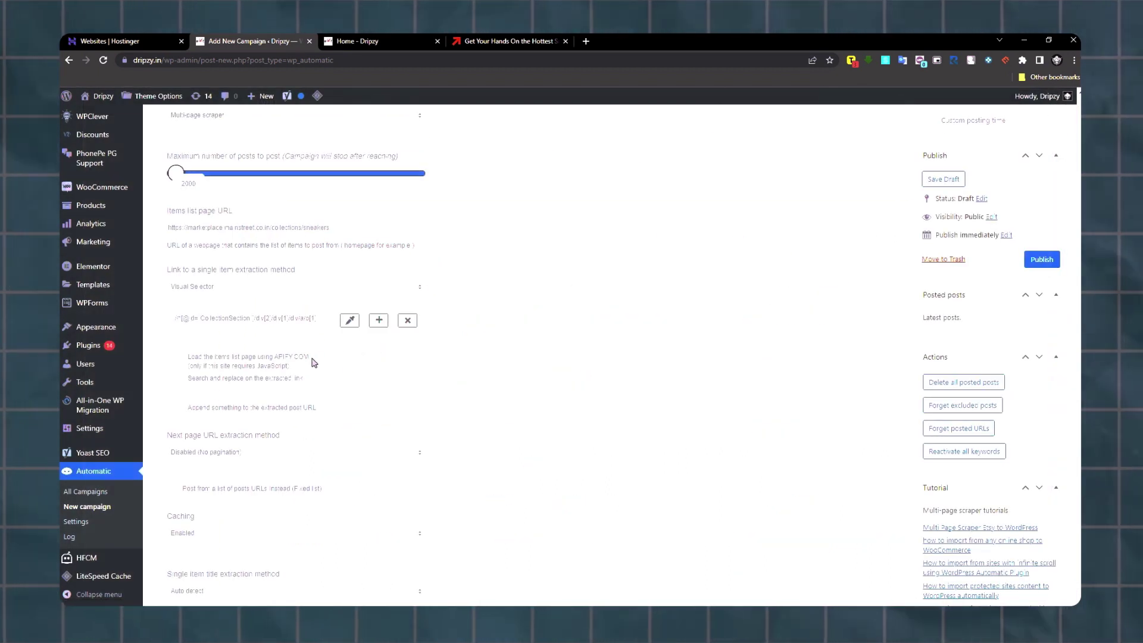
scroll(309, 378, "down", 1)
scroll(310, 381, "down", 4)
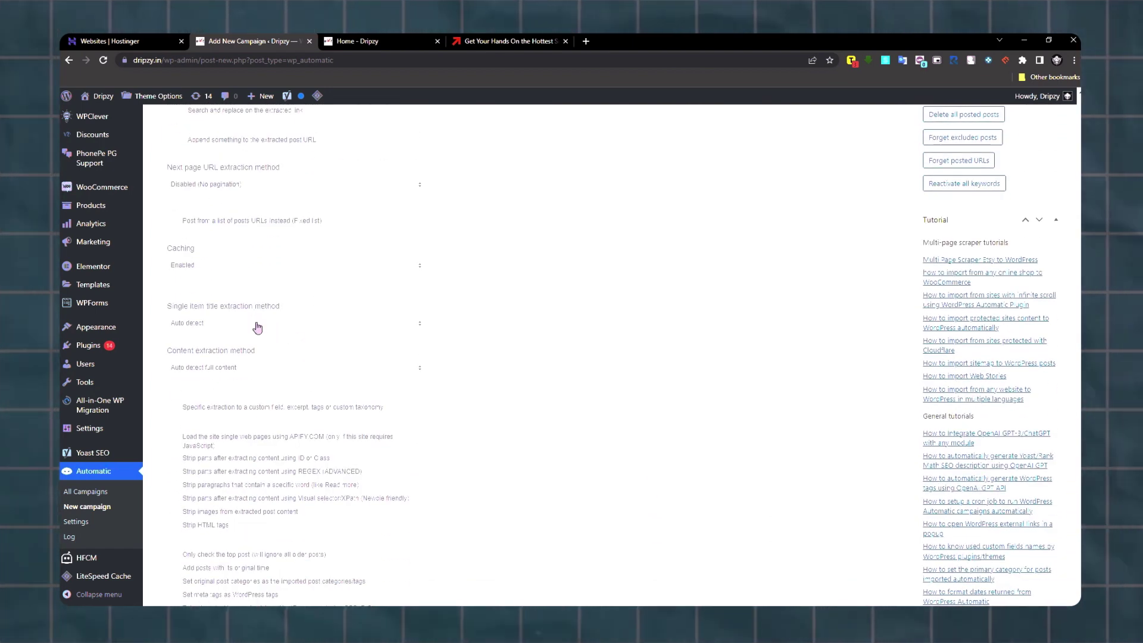
left_click(257, 328)
Set title extraction to Visual Selector and pick the h1 heading on the SB Dunk Low Blue 'Raspberry' page.
left_click(262, 340)
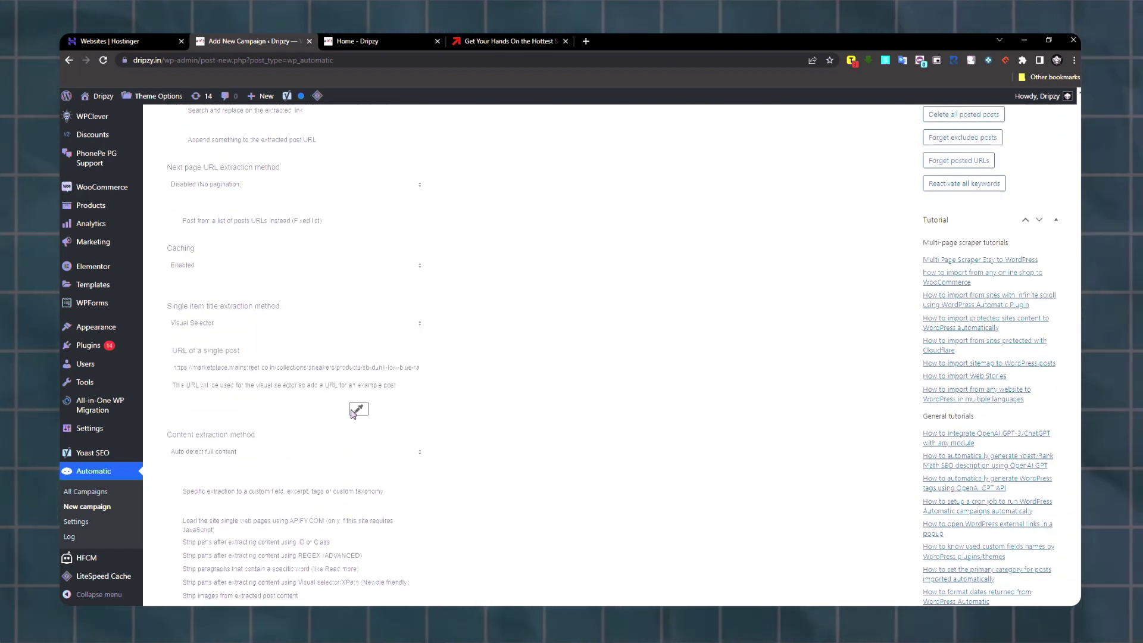
left_click_drag(326, 366, 433, 372)
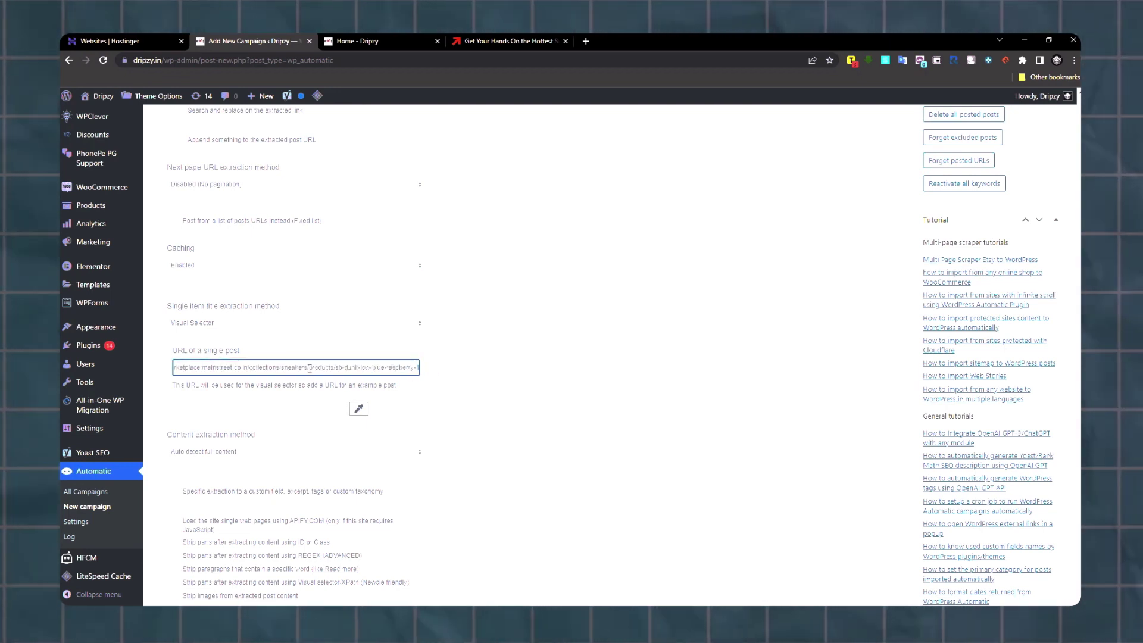
left_click(451, 376)
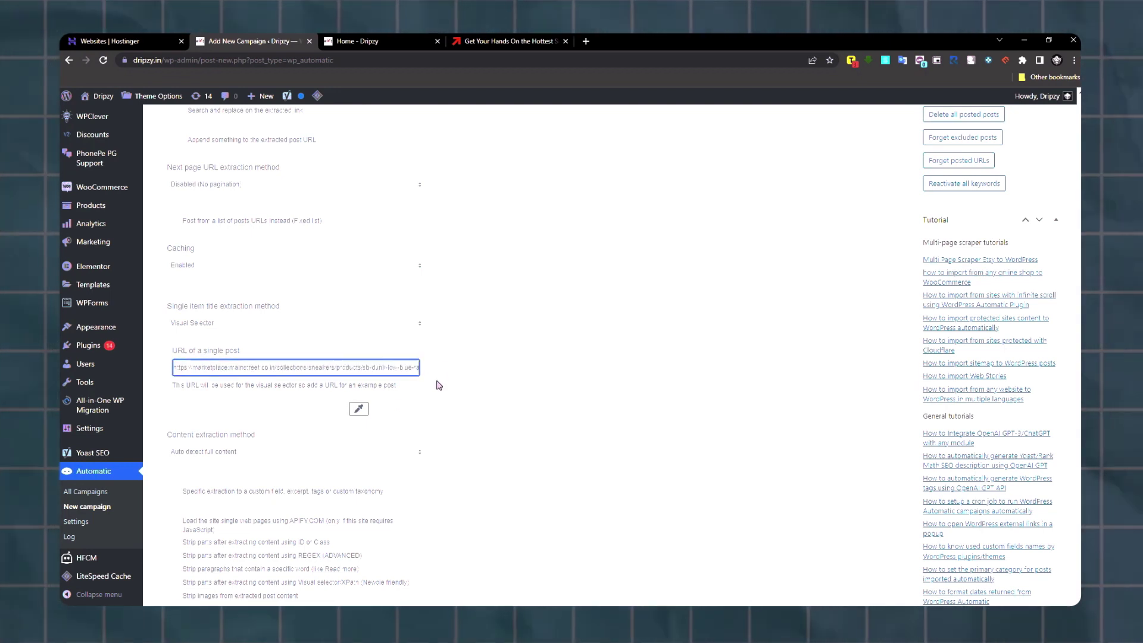
left_click(359, 410)
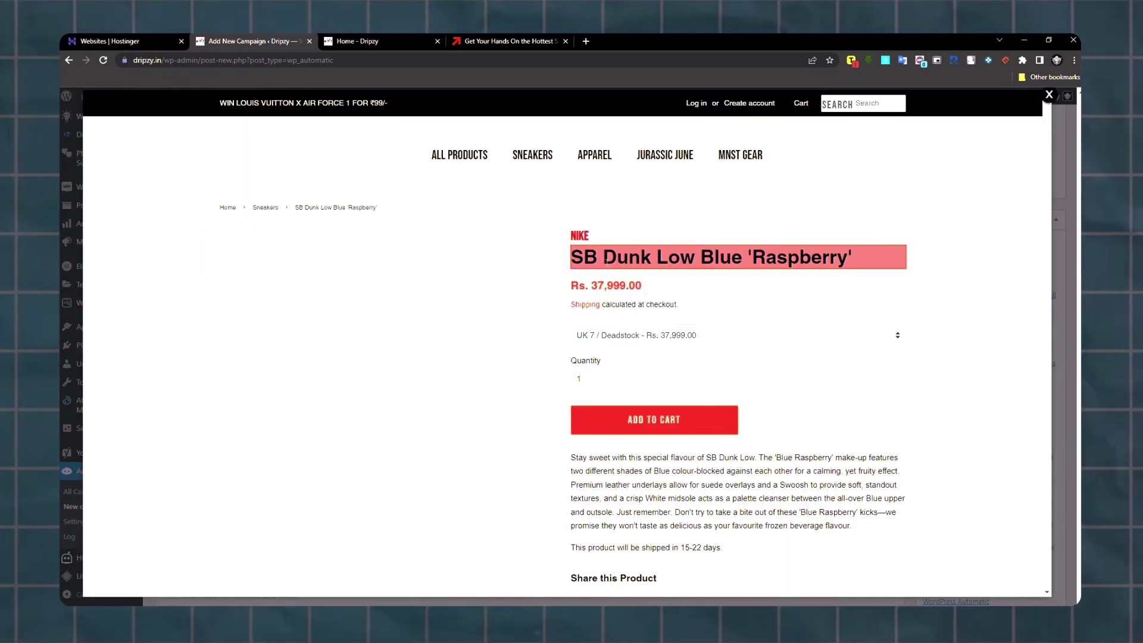
left_click(711, 258)
scroll(355, 386, "down", 1)
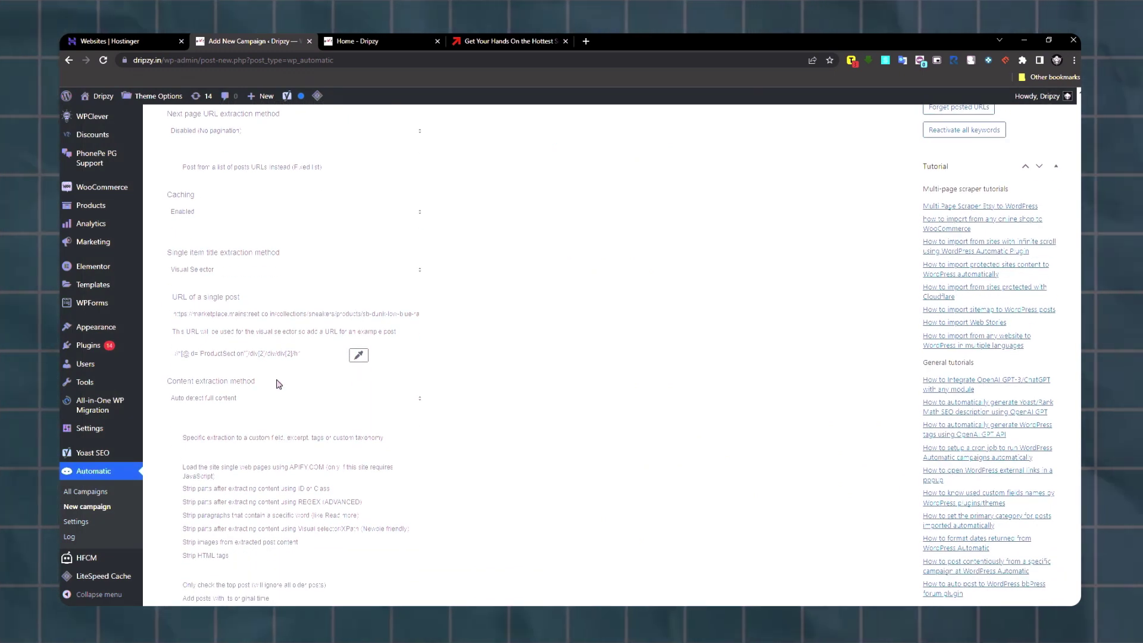
scroll(280, 383, "down", 1)
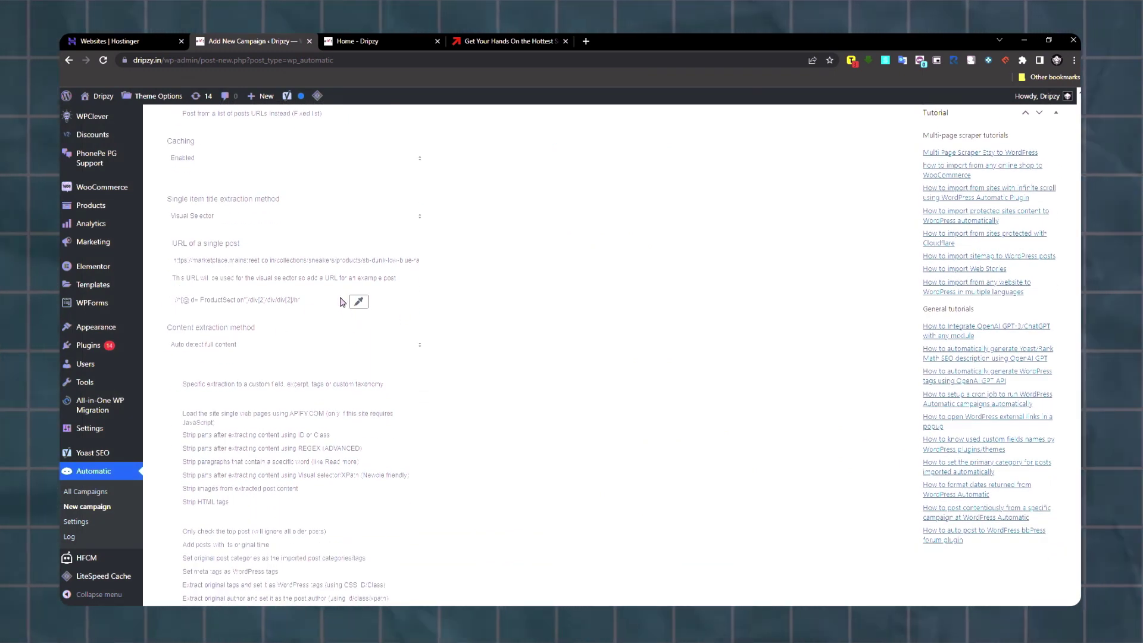
scroll(343, 302, "down", 10)
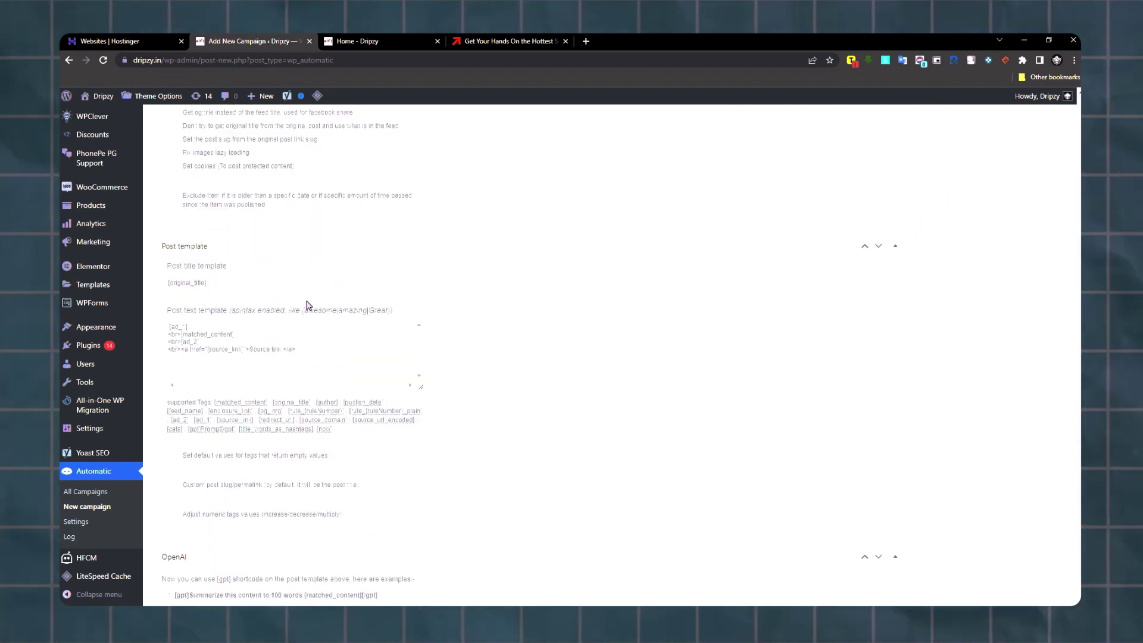
Change the campaign's Post type from post to product.
scroll(308, 305, "down", 1)
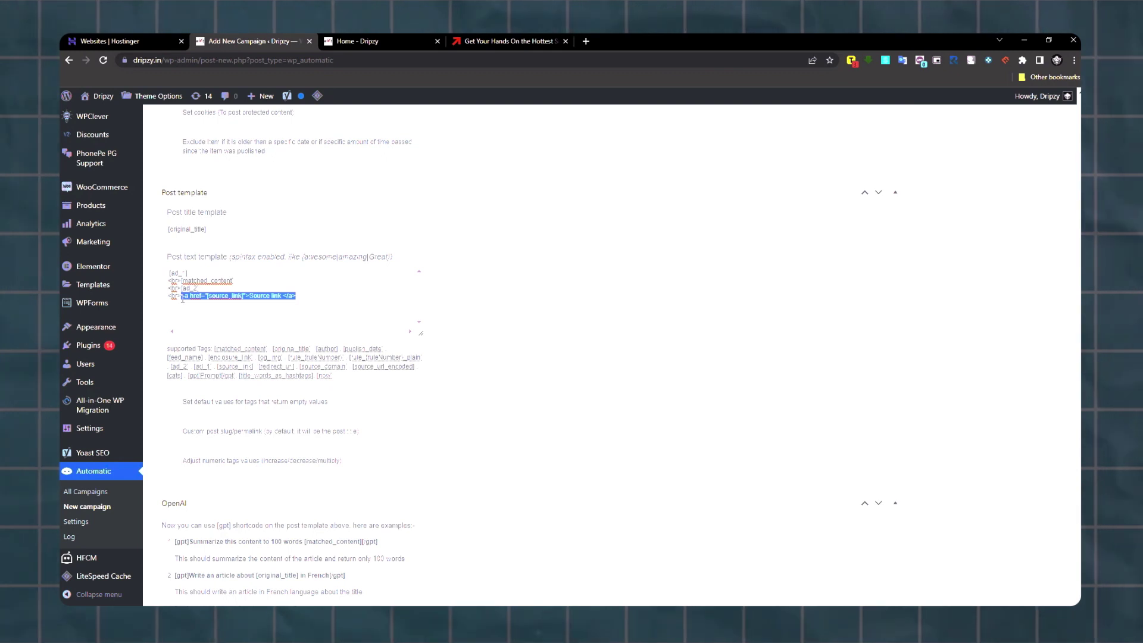
scroll(414, 352, "down", 9)
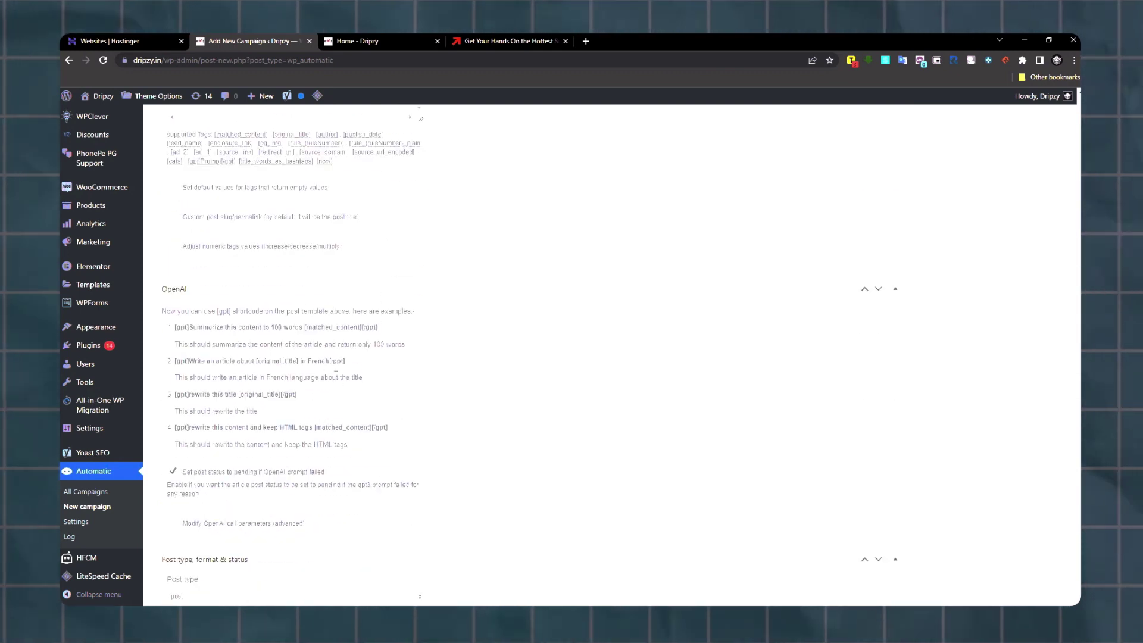
left_click(281, 329)
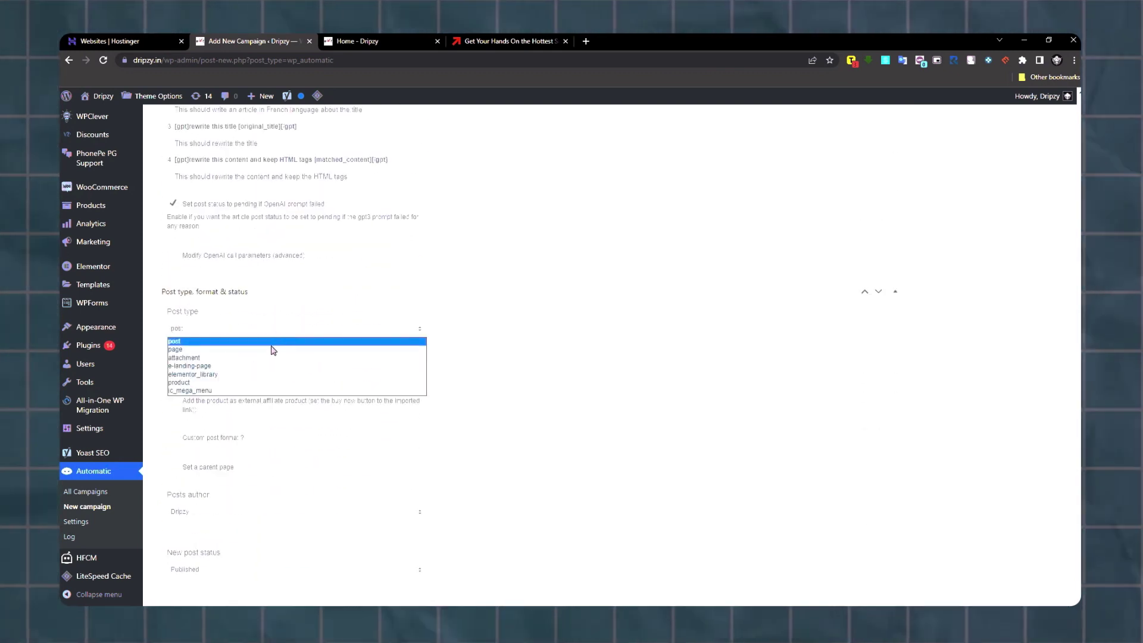
left_click(242, 382)
scroll(457, 409, "down", 1)
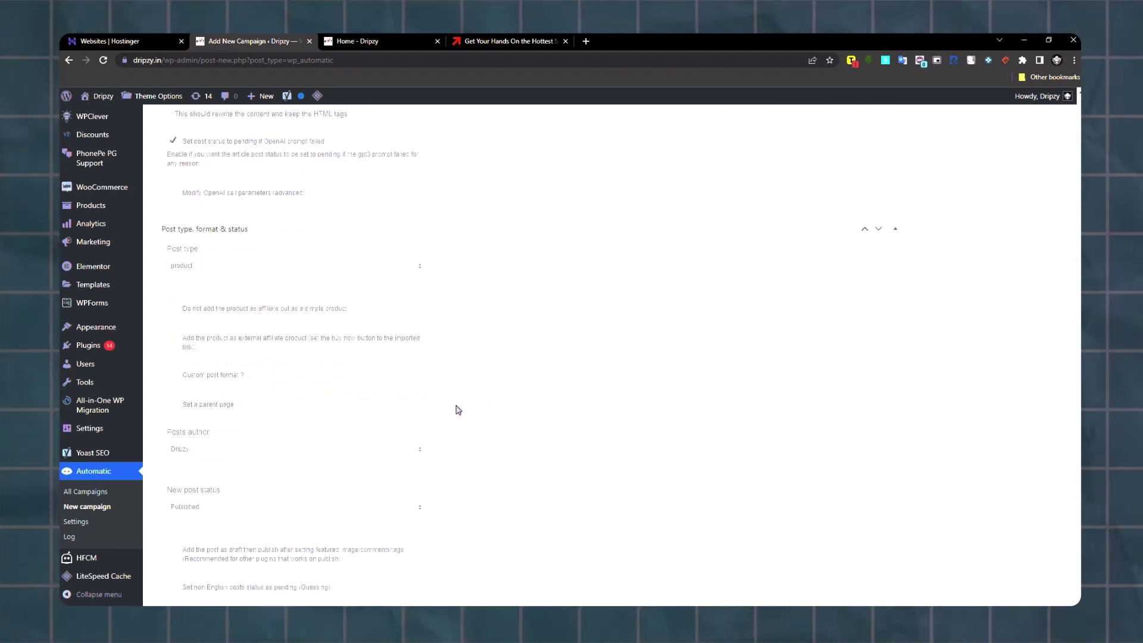
scroll(452, 407, "down", 15)
scroll(441, 410, "down", 15)
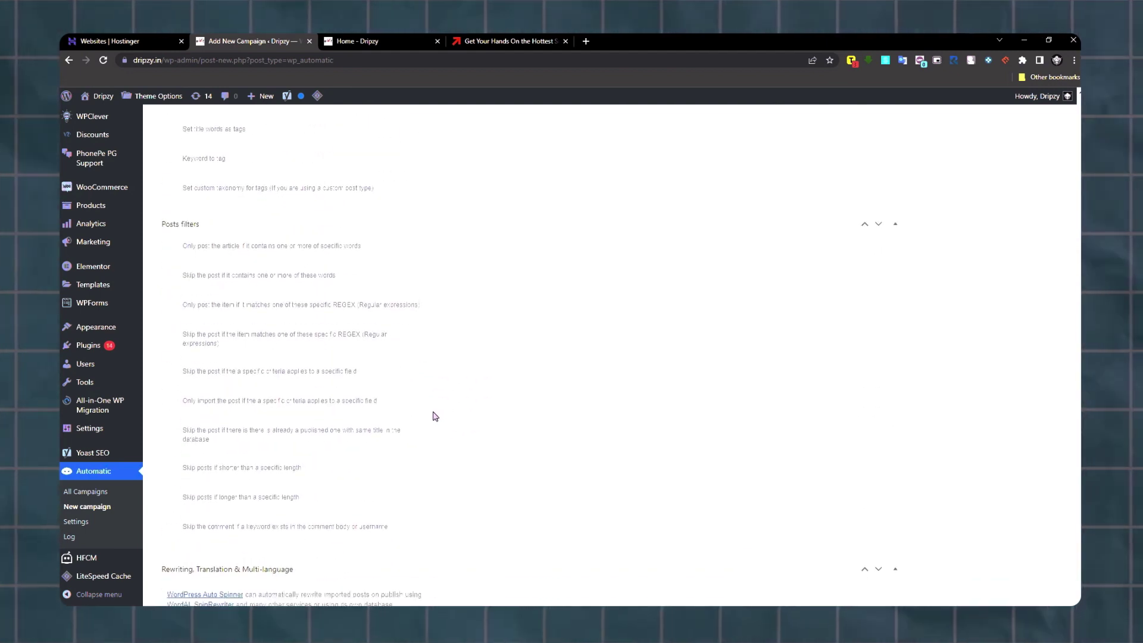
Publish the Sneakers campaign, confirming Leave, then view the imported SB Dunk Low Blue 'Raspberry' product.
scroll(429, 414, "up", 3)
scroll(430, 416, "up", 20)
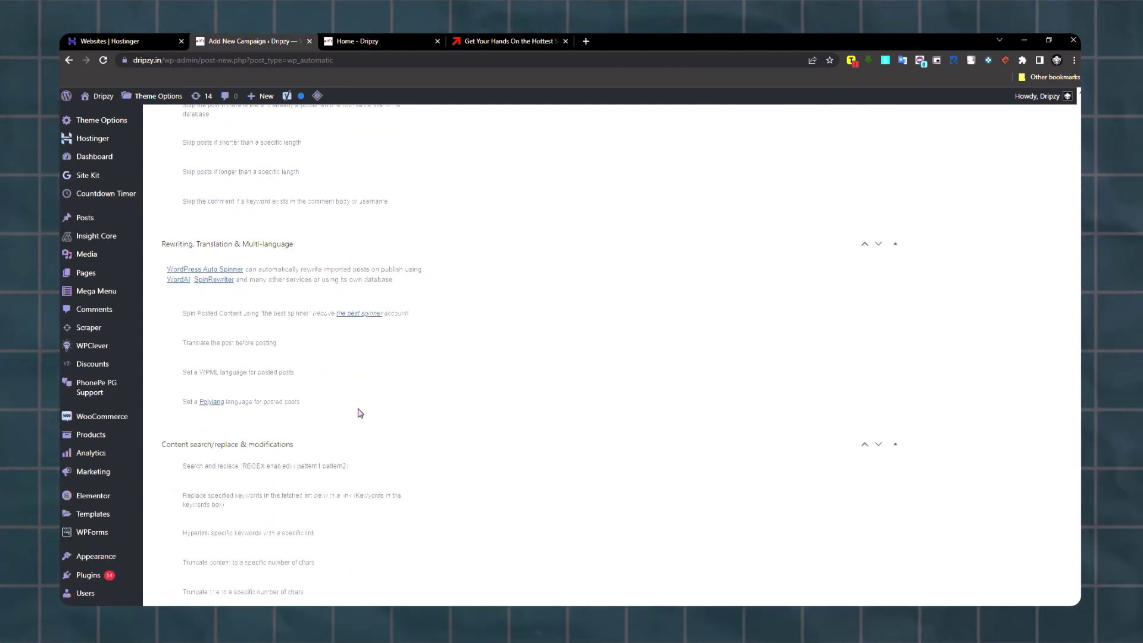
scroll(310, 387, "up", 20)
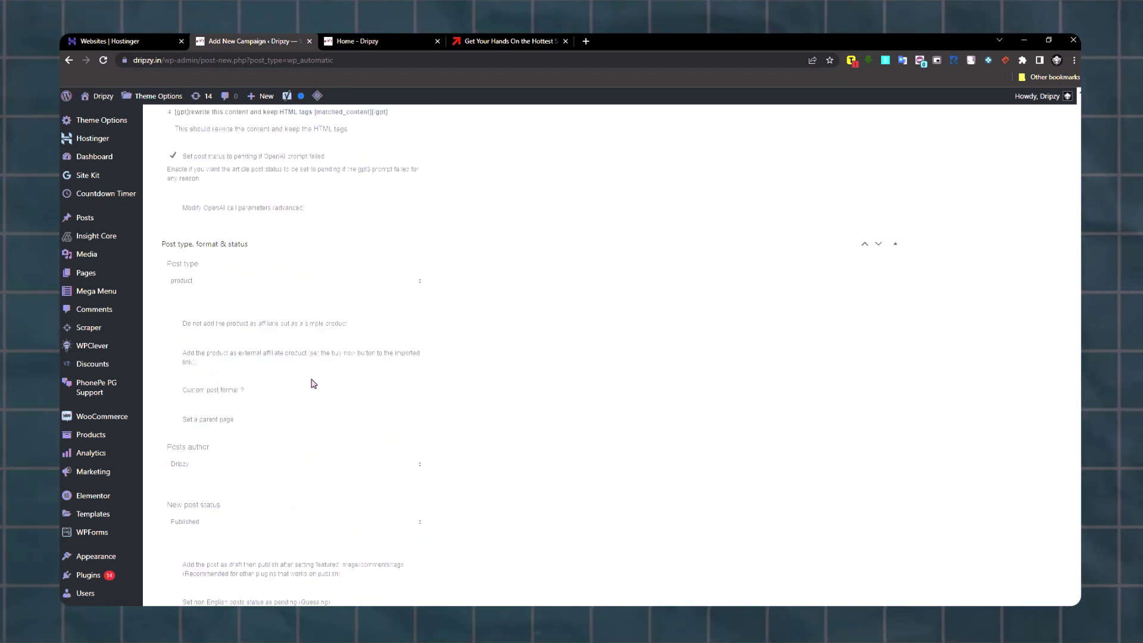
scroll(324, 372, "up", 15)
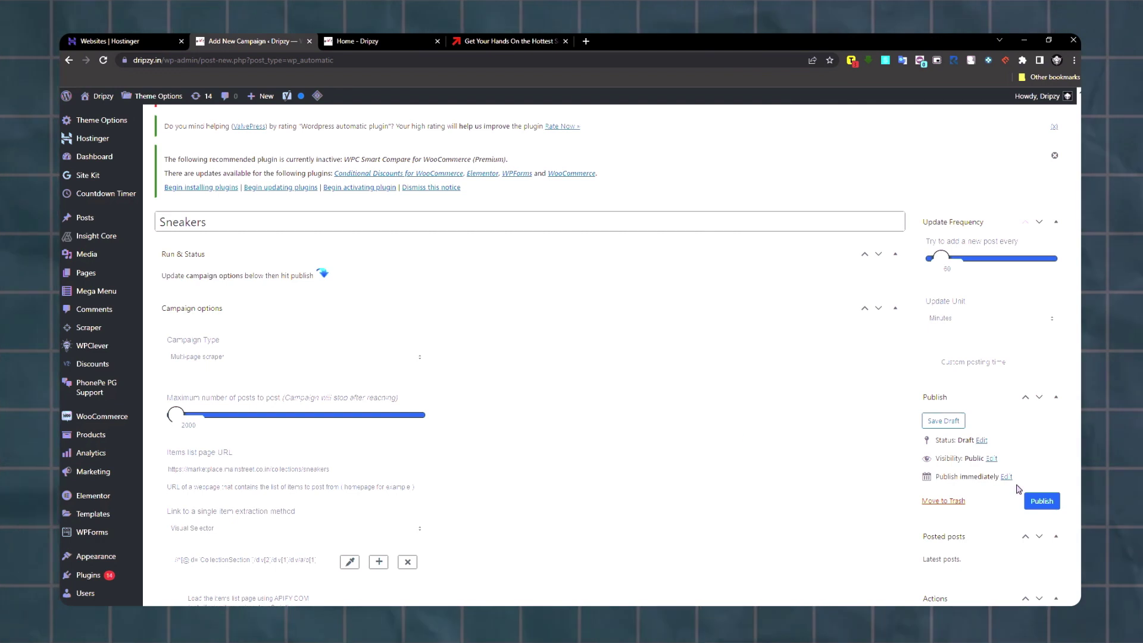
left_click(1040, 500)
left_click(621, 122)
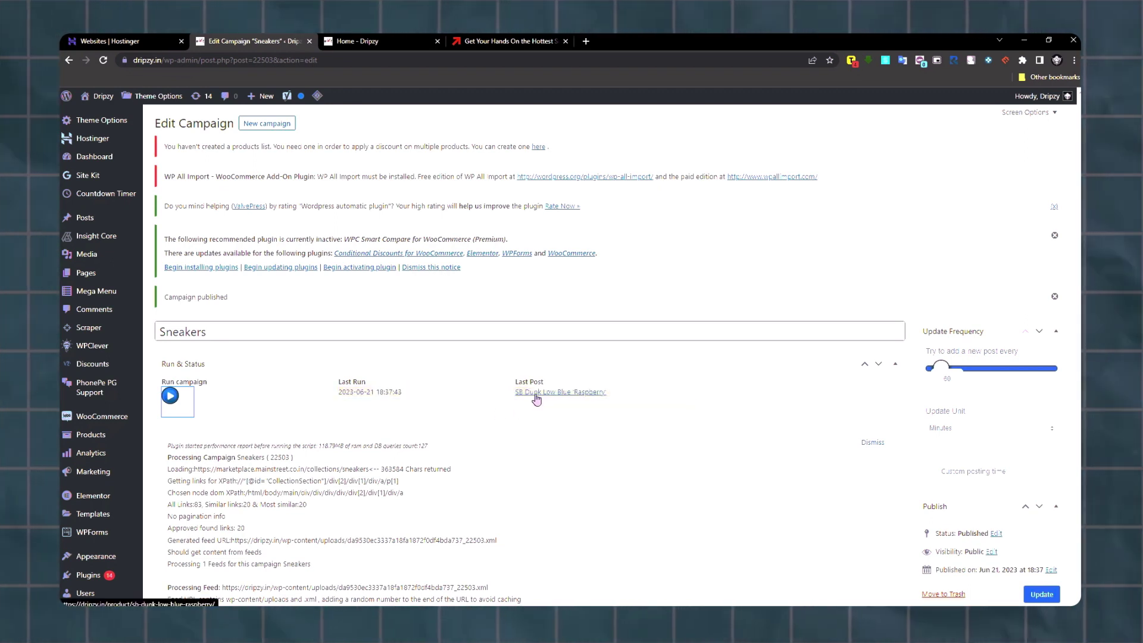
left_click(408, 37)
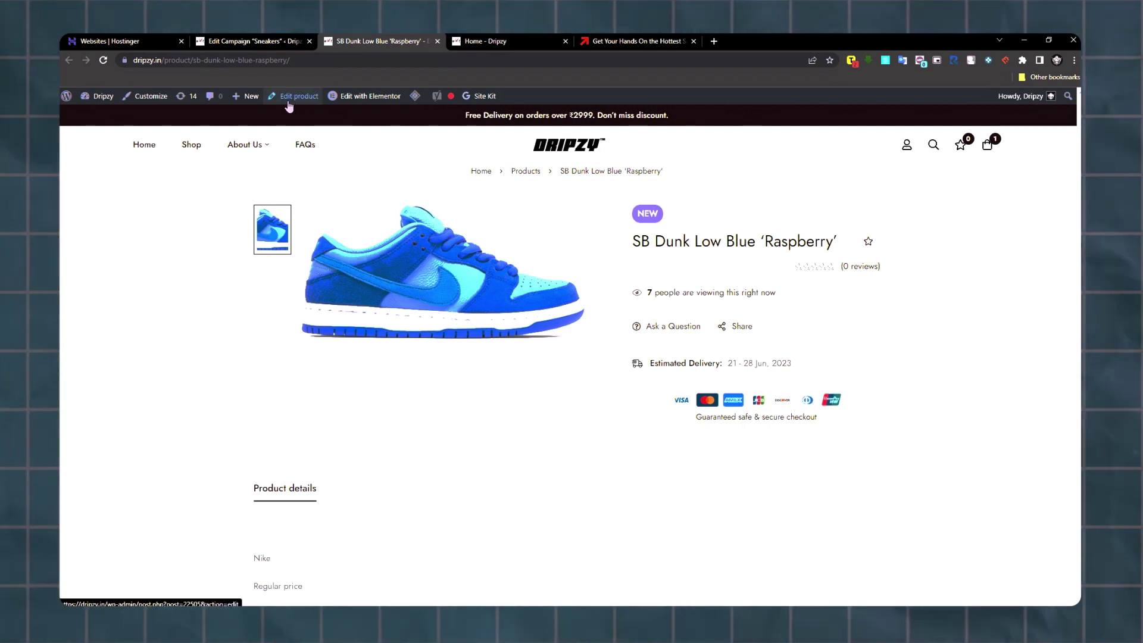
Scroll the SB Dunk Low Blue 'Raspberry' product page to review its price and description.
scroll(442, 222, "down", 3)
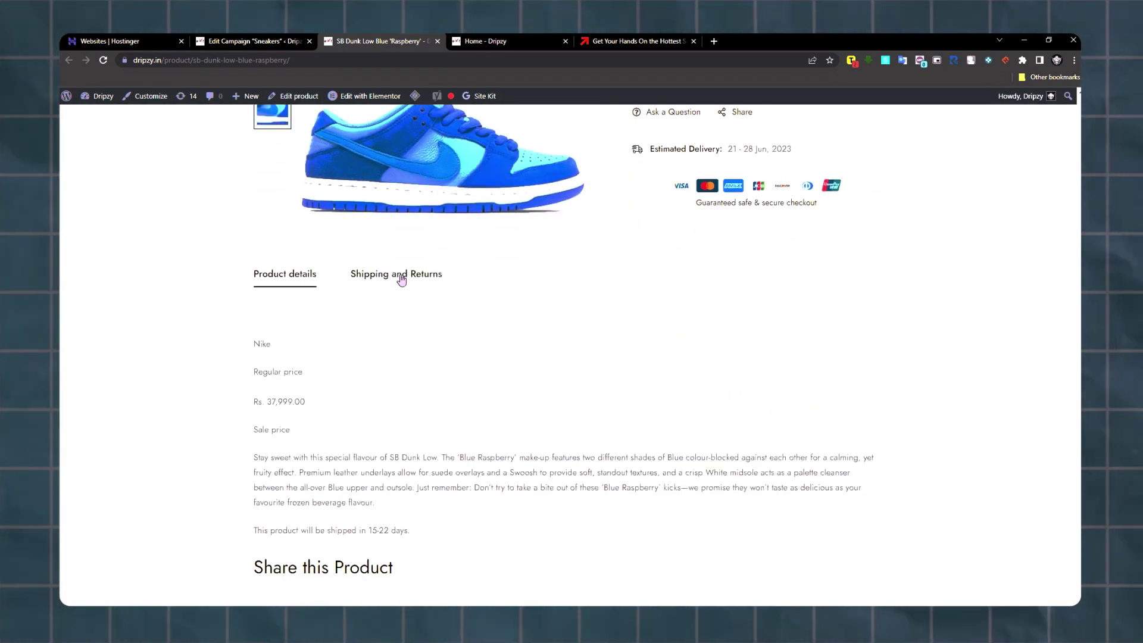
scroll(408, 280, "down", 2)
scroll(416, 294, "up", 5)
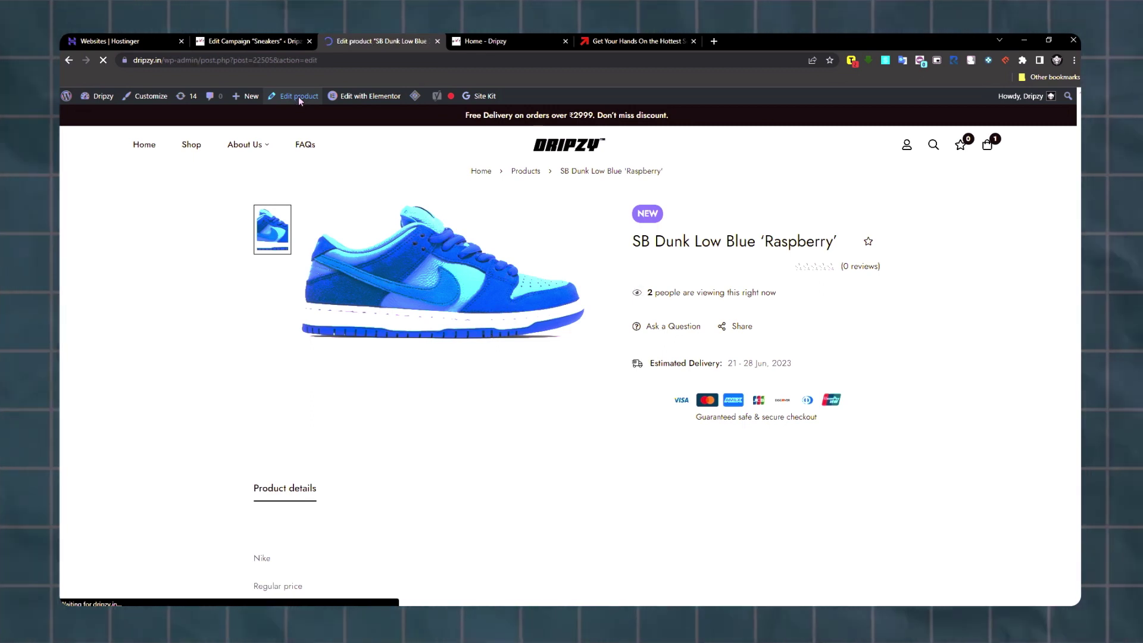
Change the Raspberry product's Product data type to Variable product.
scroll(295, 344, "down", 4)
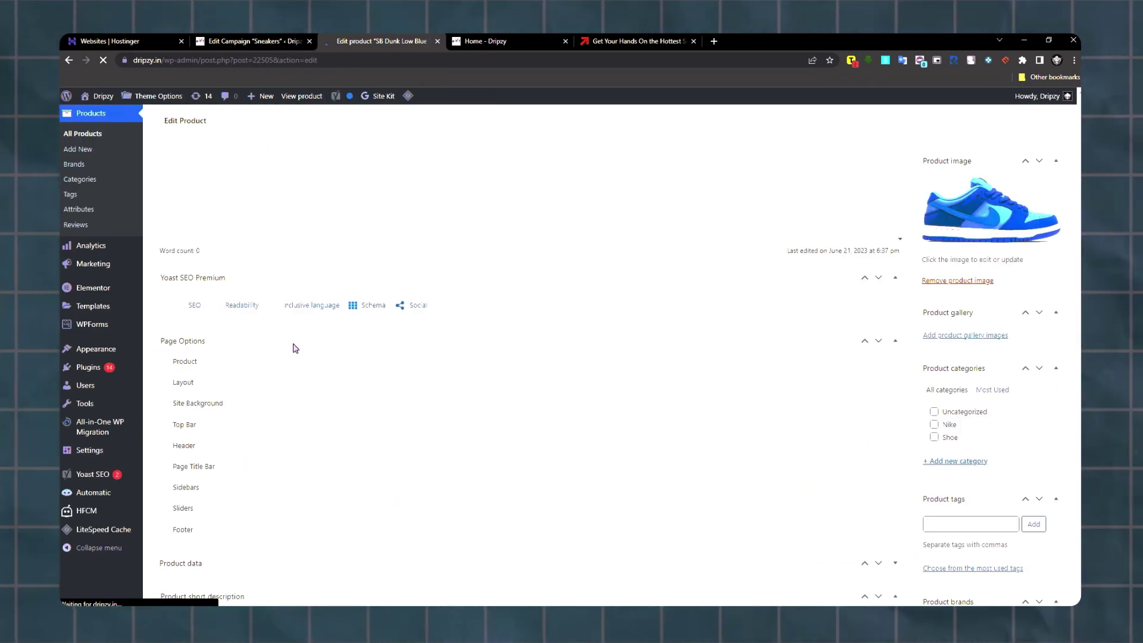
scroll(298, 342, "down", 10)
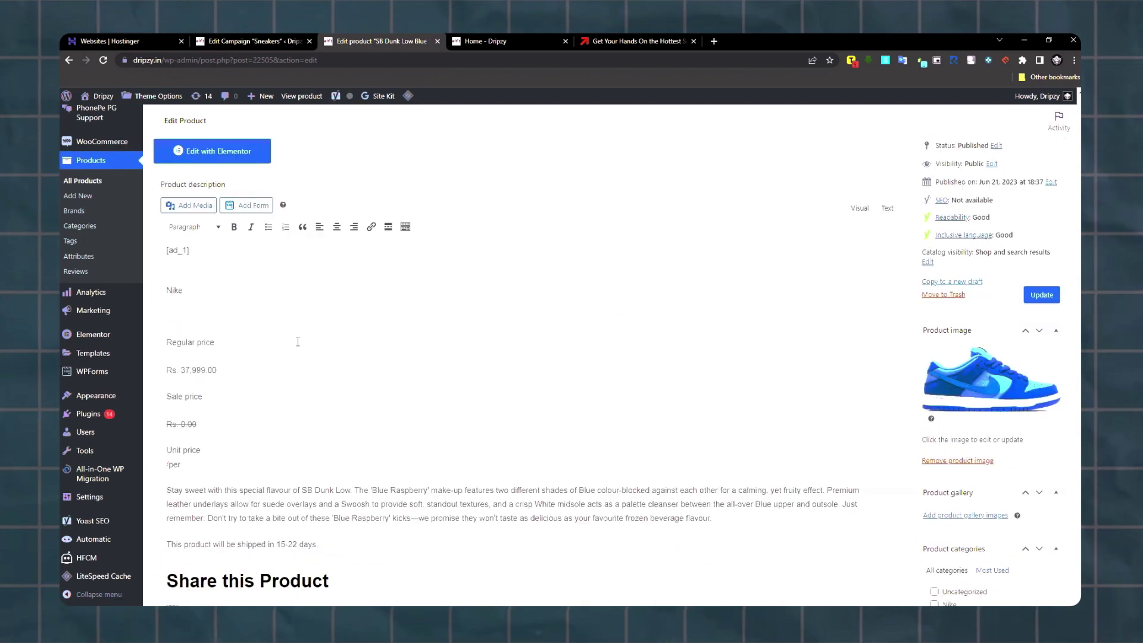
scroll(300, 339, "down", 15)
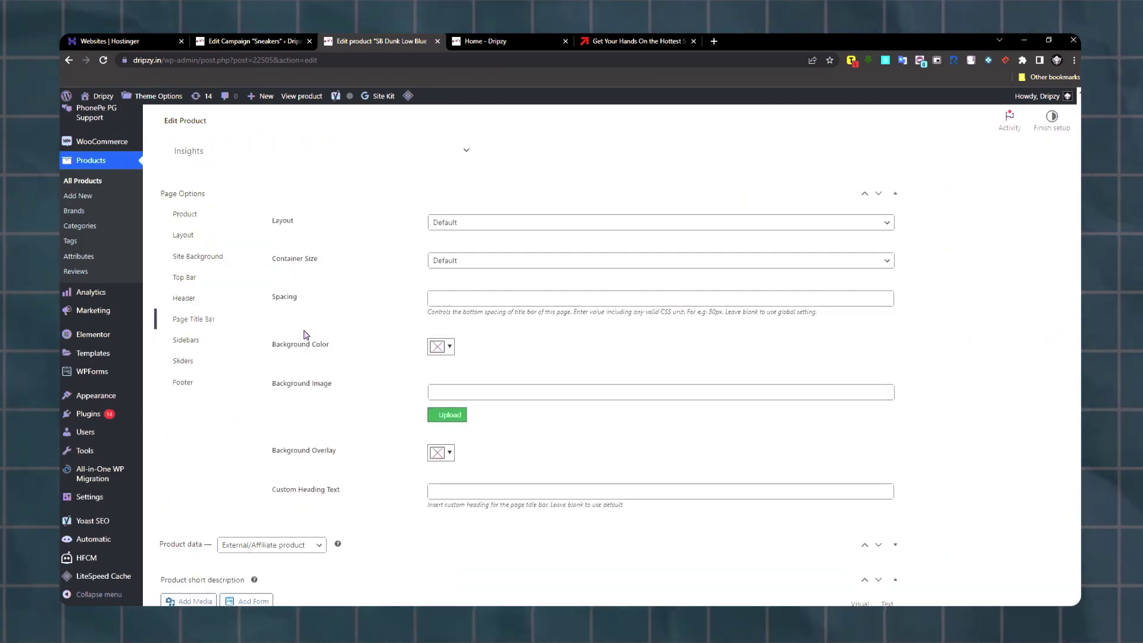
scroll(286, 351, "down", 2)
left_click(270, 266)
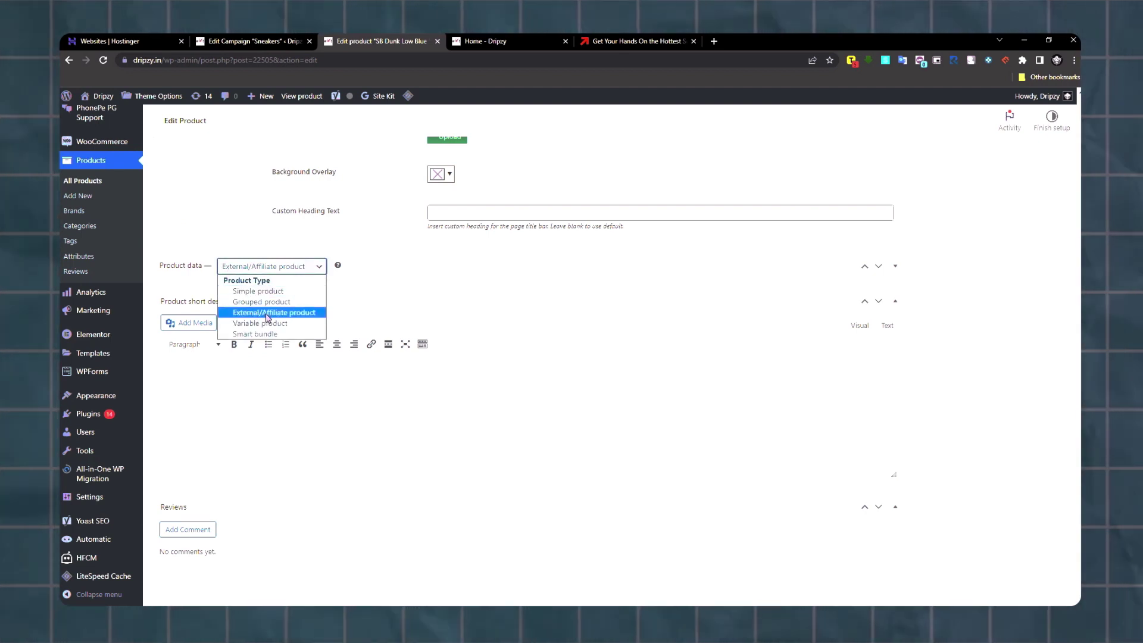
left_click(260, 323)
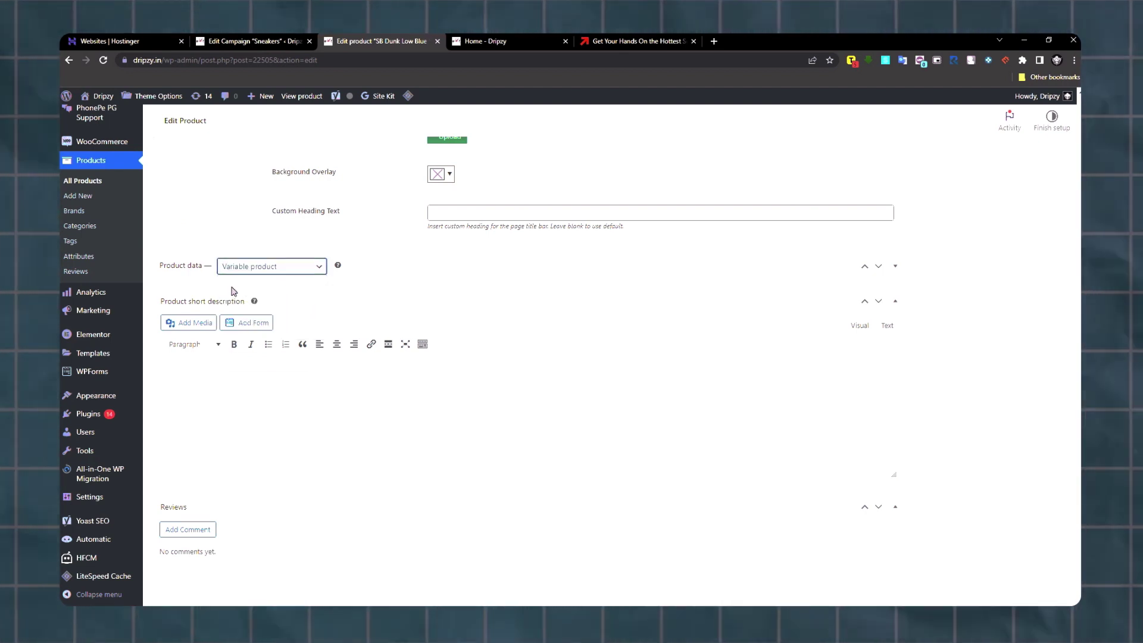
Add the existing Size attribute with all of its values selected.
left_click(200, 270)
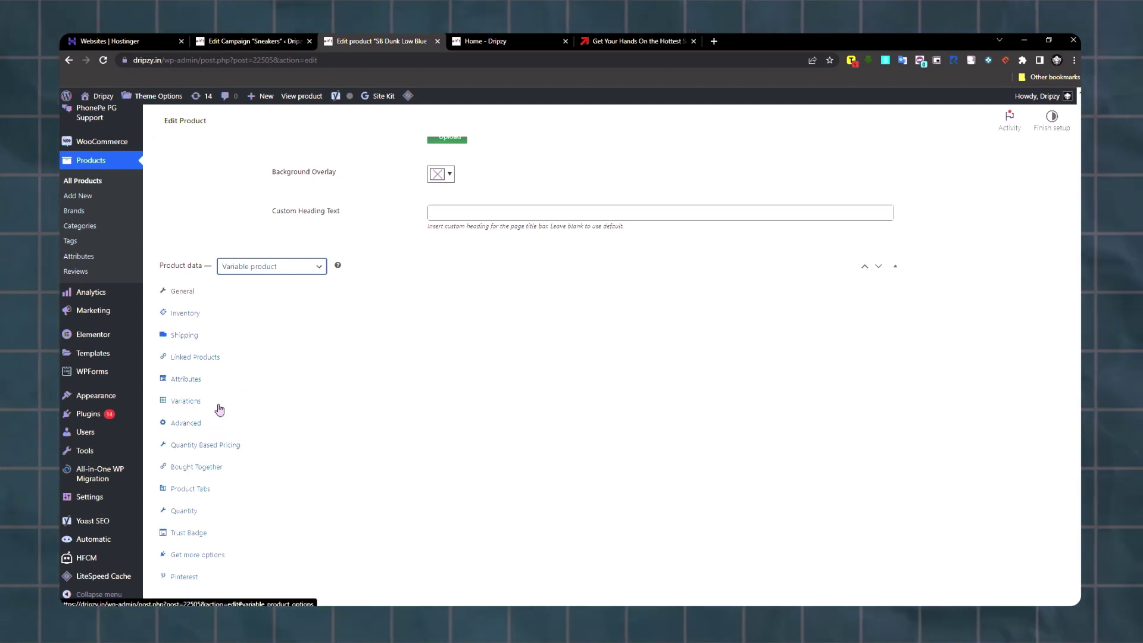
left_click(220, 408)
left_click(225, 391)
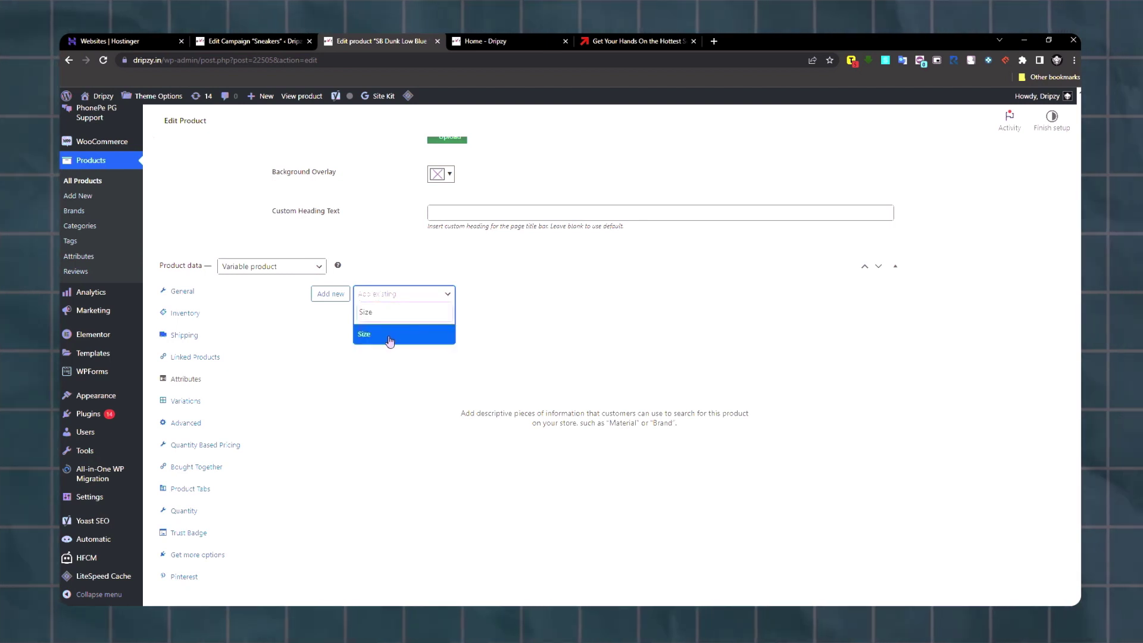
left_click(390, 336)
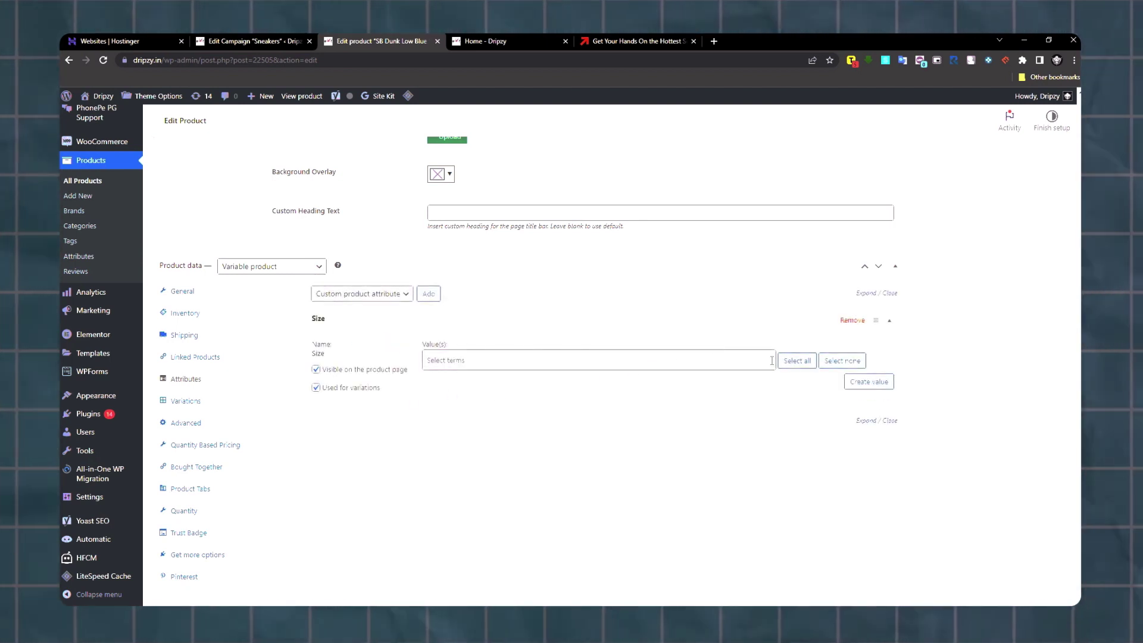
left_click(772, 365)
scroll(478, 376, "up", 20)
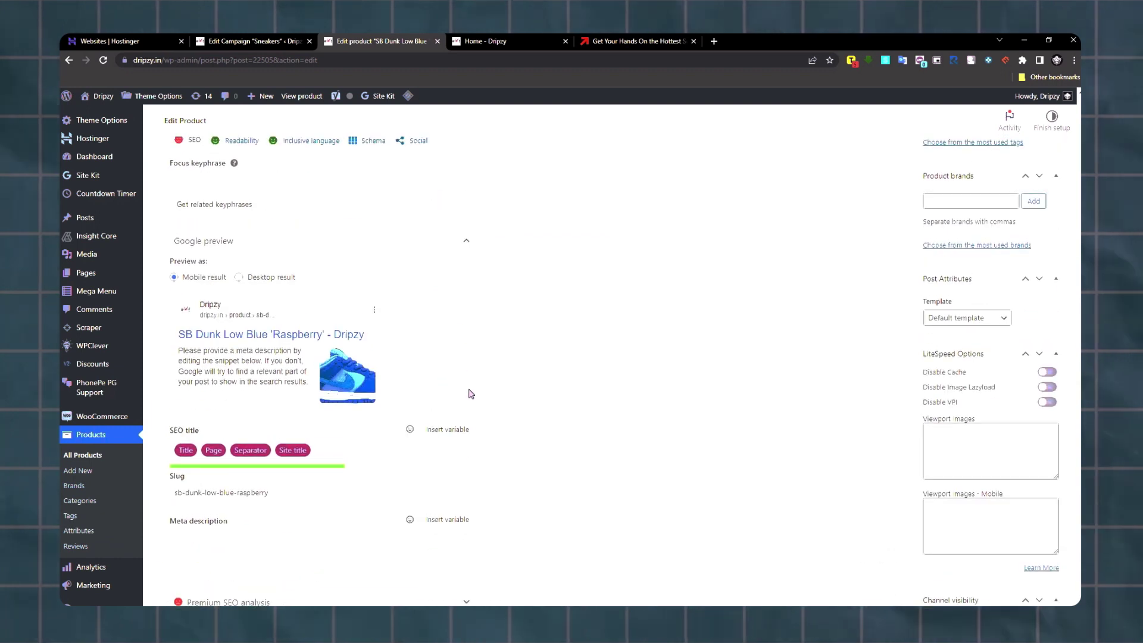
Save the Size attribute with values UK 4–UK 11.5, then view the still-empty Variations section.
scroll(468, 391, "down", 1)
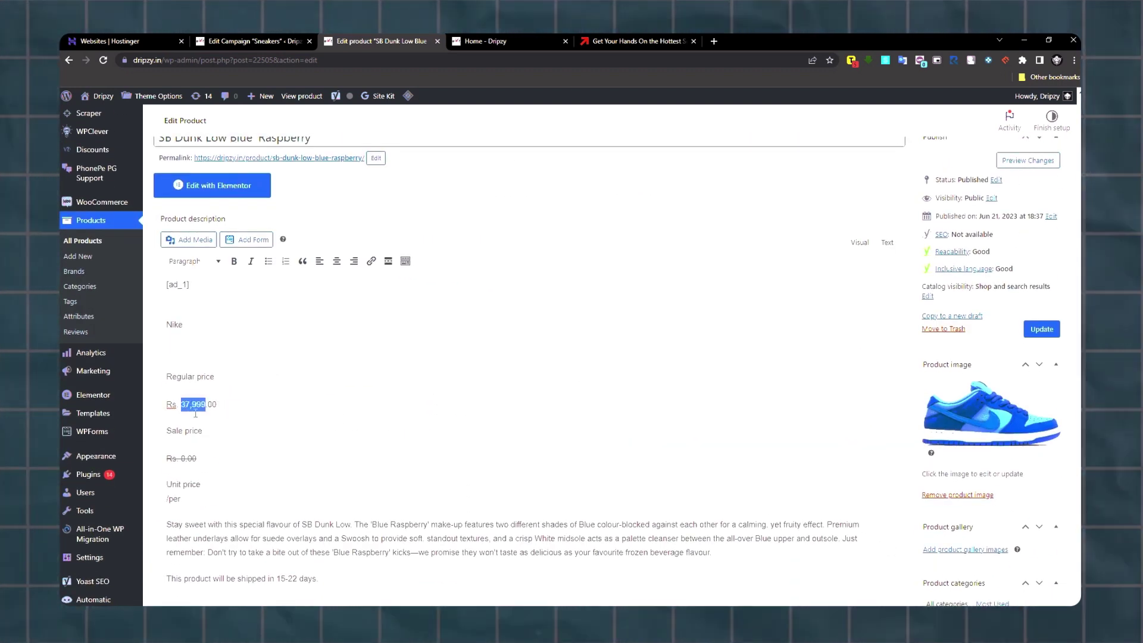
scroll(195, 413, "down", 20)
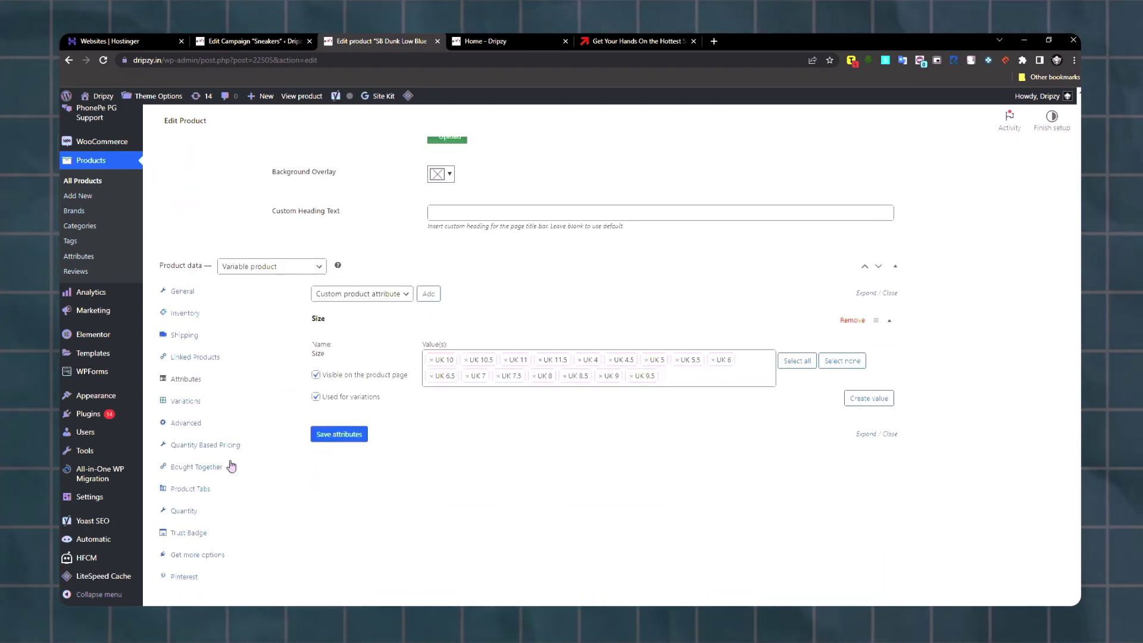
left_click(186, 402)
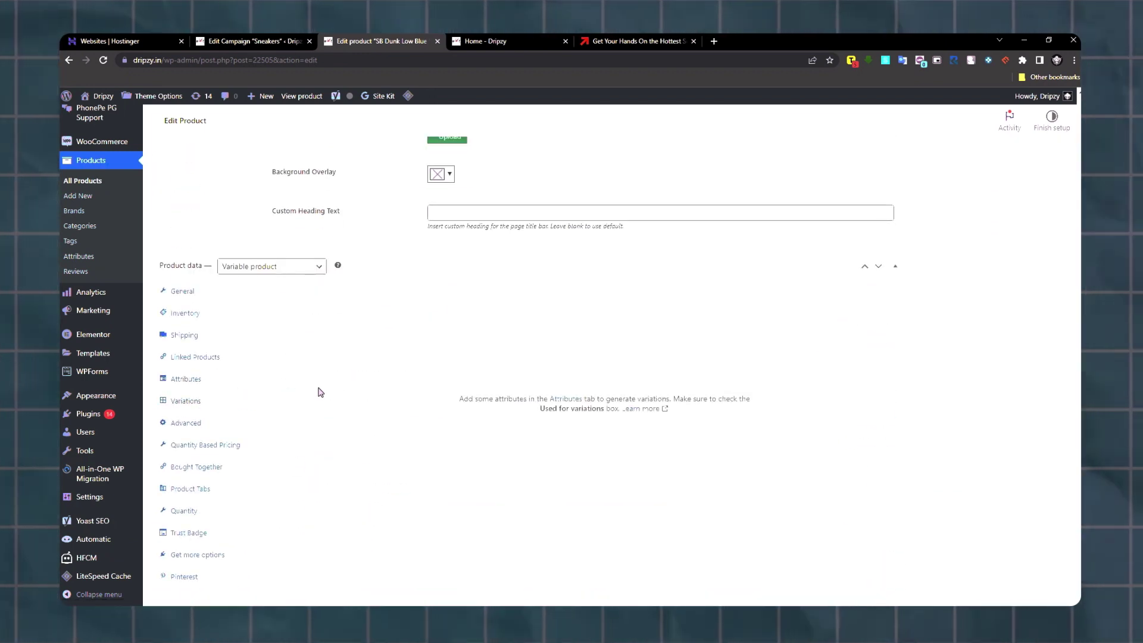
left_click(274, 380)
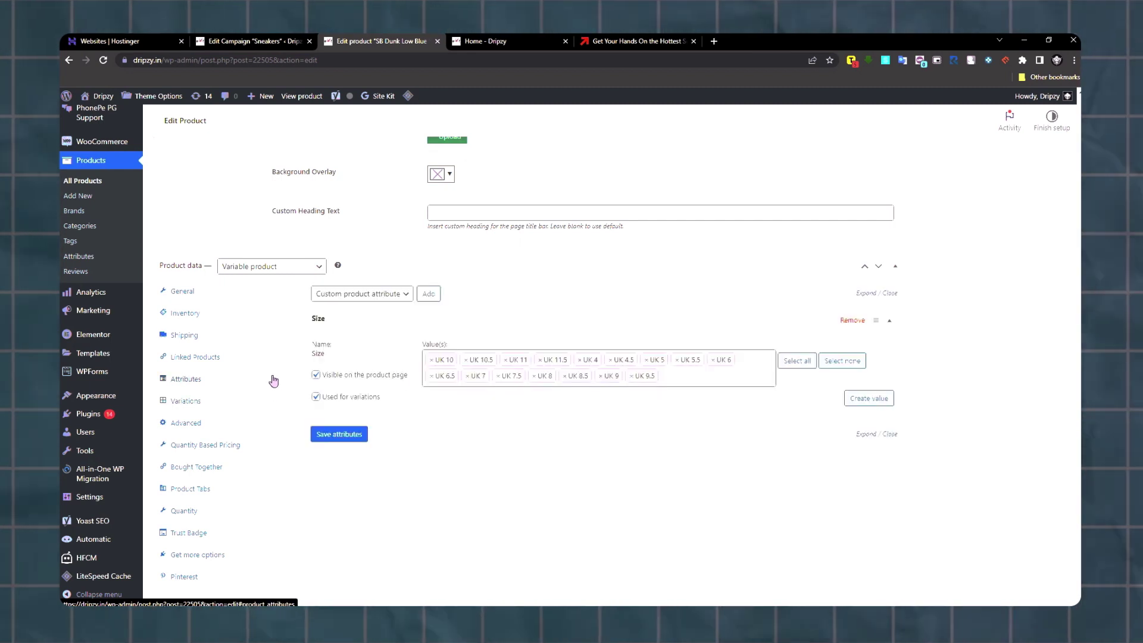
left_click(339, 434)
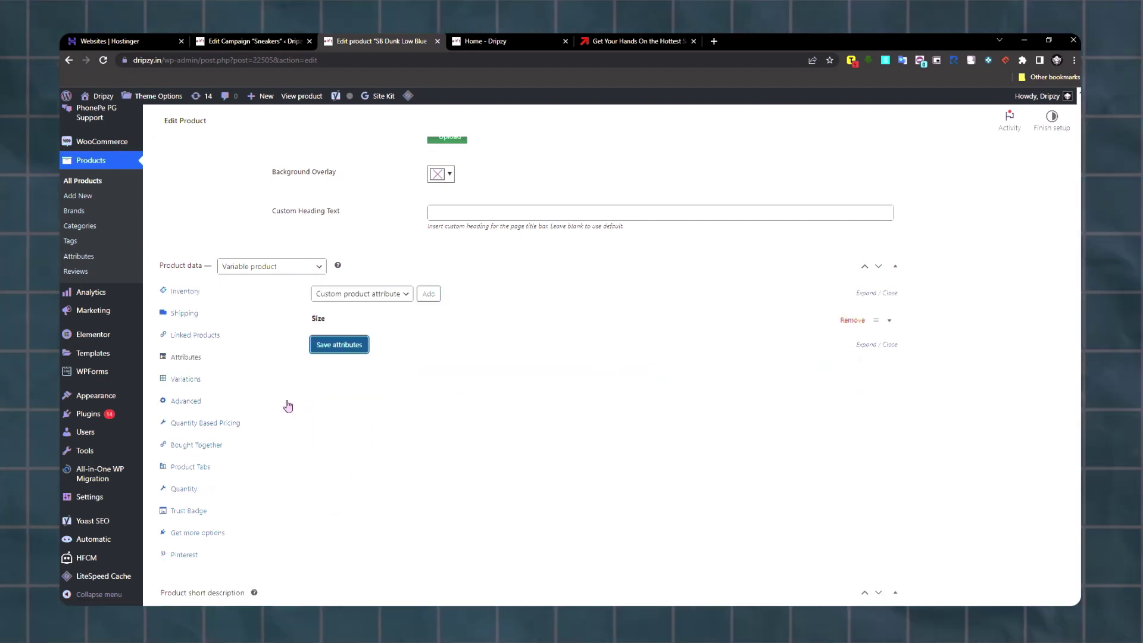
left_click(252, 394)
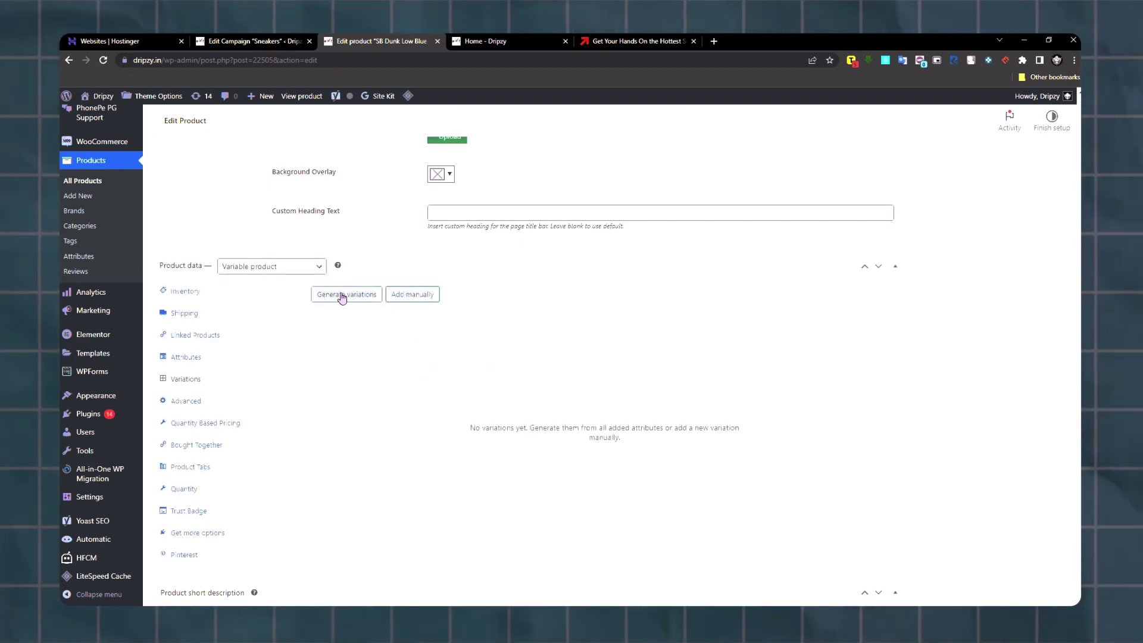
Generate 16 variations, one for every Size value.
left_click(344, 295)
left_click(624, 143)
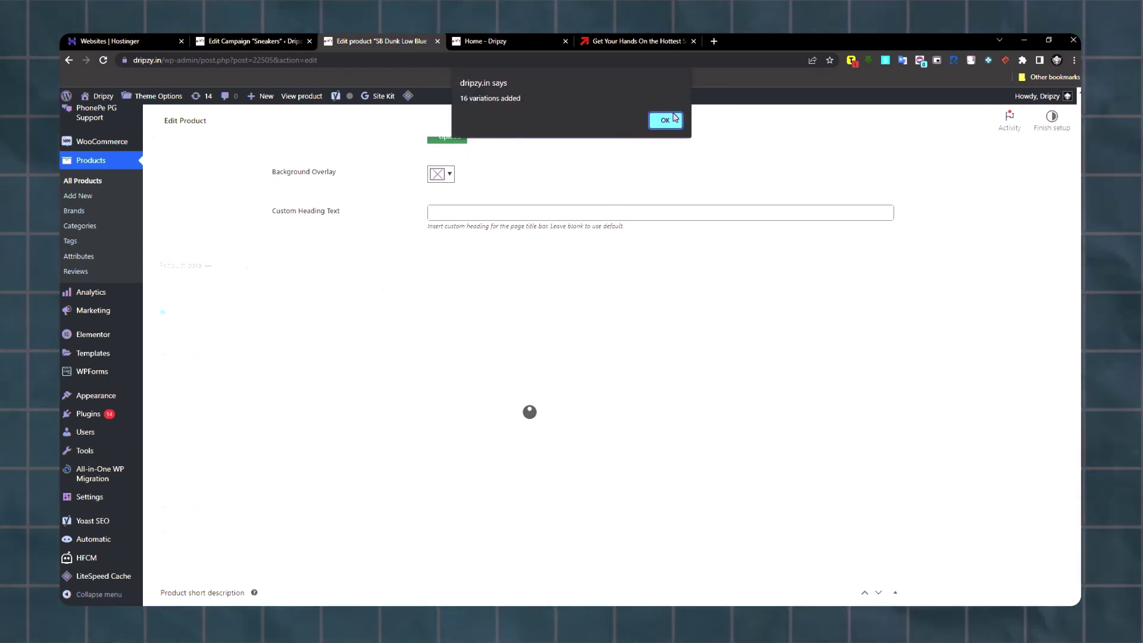
left_click(674, 118)
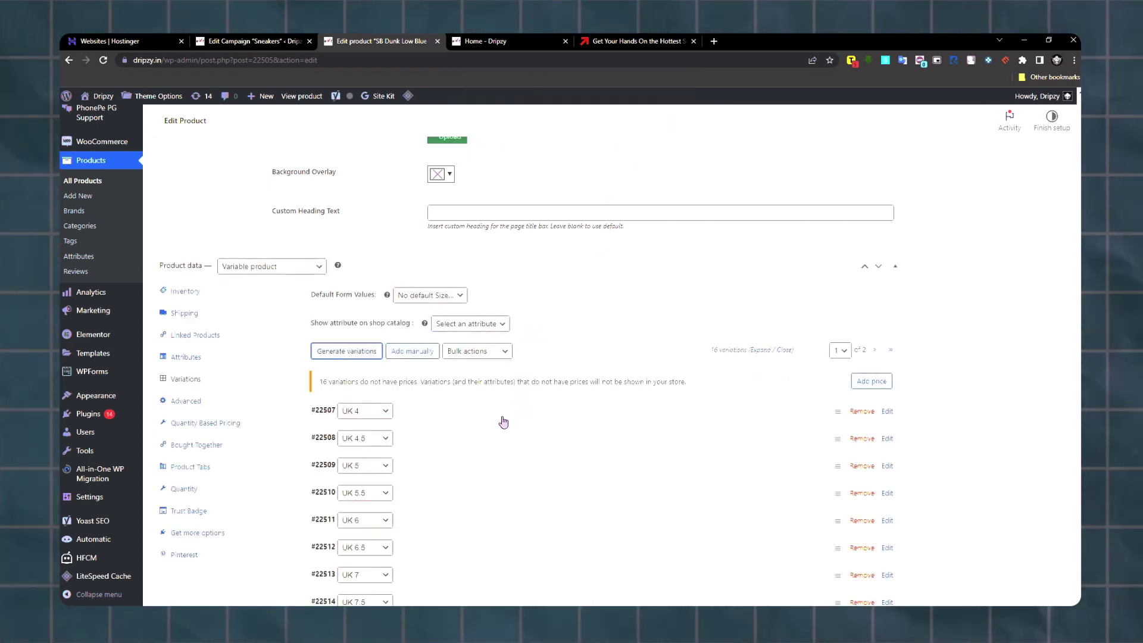
Set every variation's regular price to 37,999 and update the product.
left_click(475, 350)
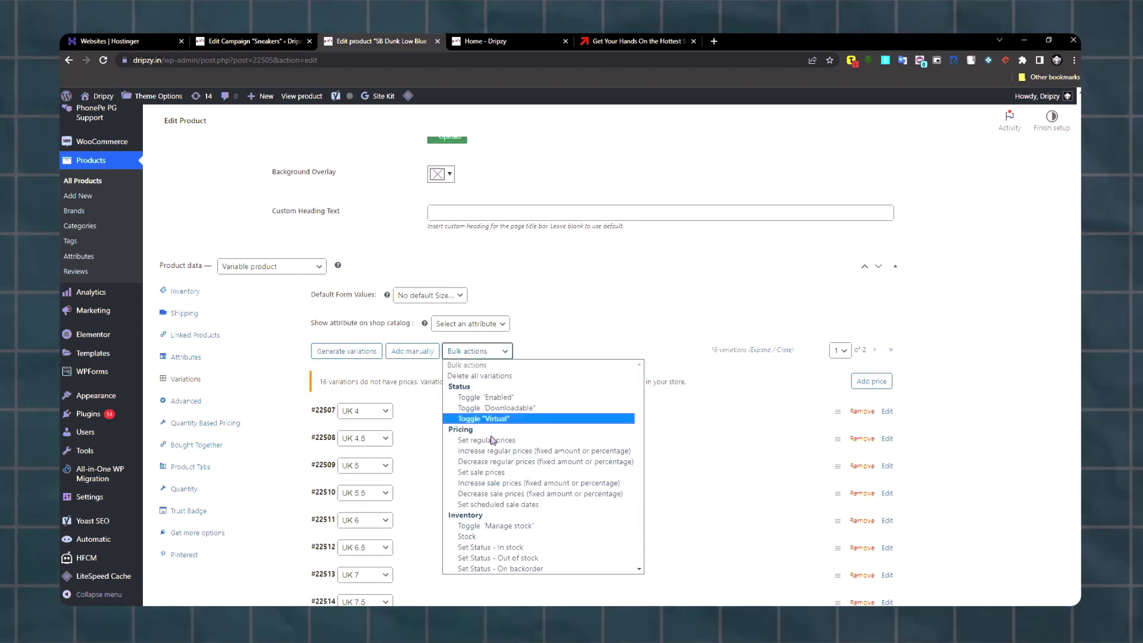
left_click(492, 441)
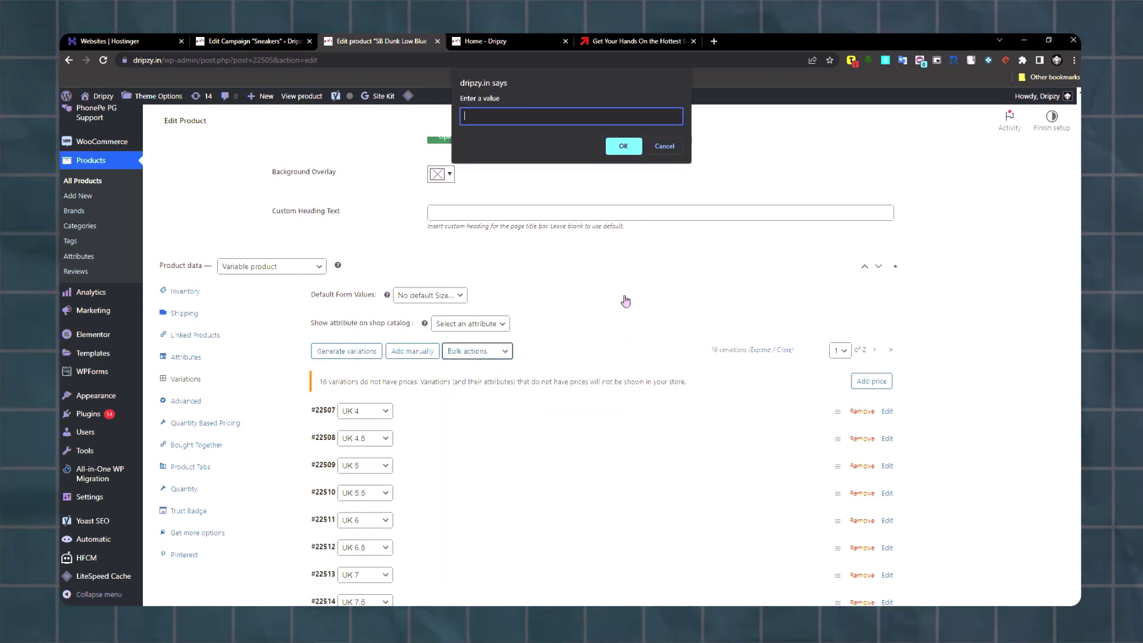
type("37,999")
left_click(622, 146)
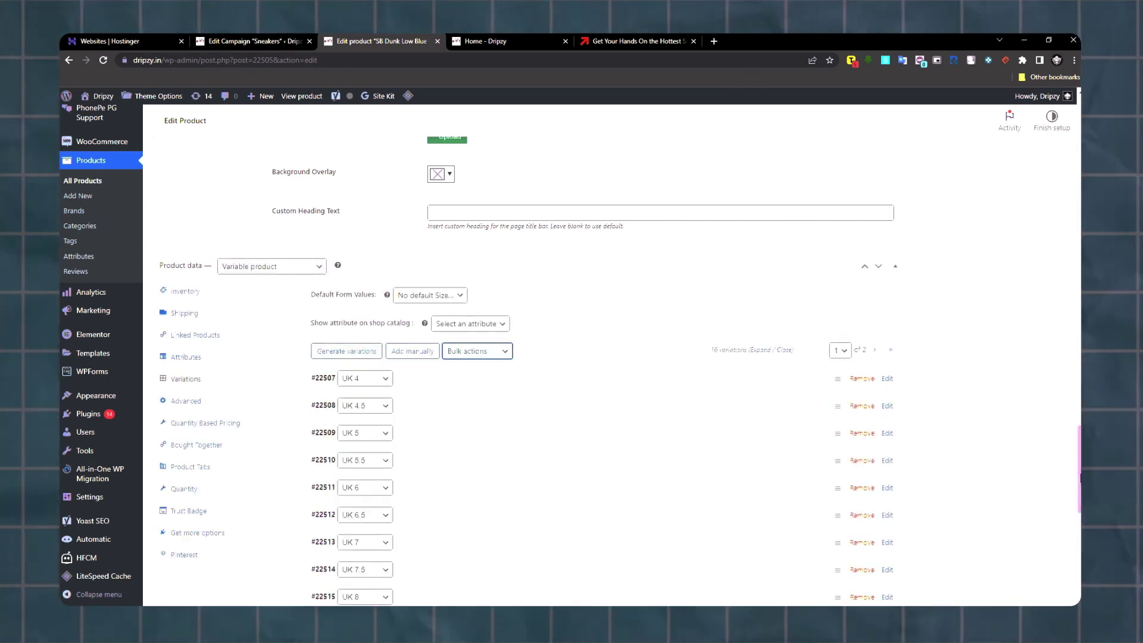
scroll(1065, 333, "up", 15)
left_click(1041, 463)
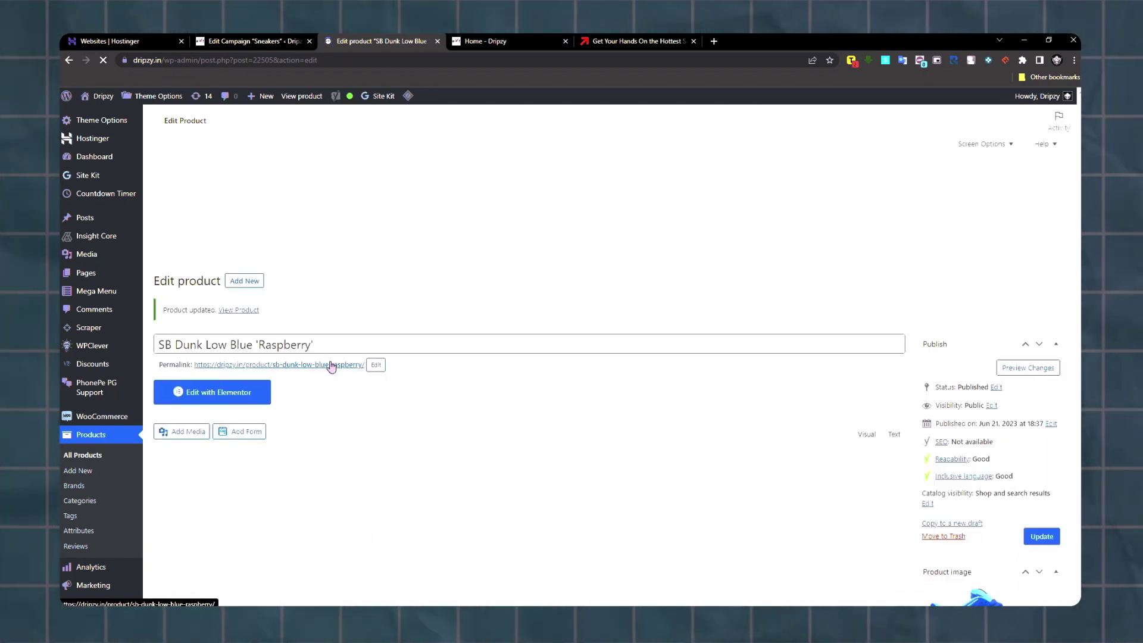
Open the live Raspberry product page at ₹37,999.00 in a new tab and select size UK 9.
left_click(332, 365, "ctrl")
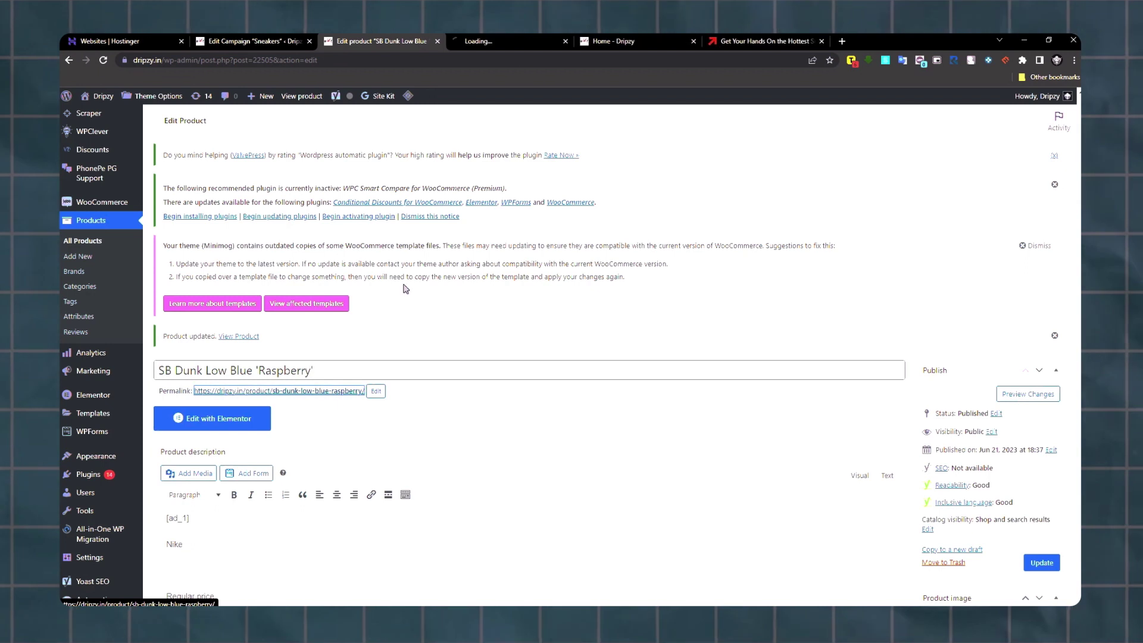
left_click(511, 40)
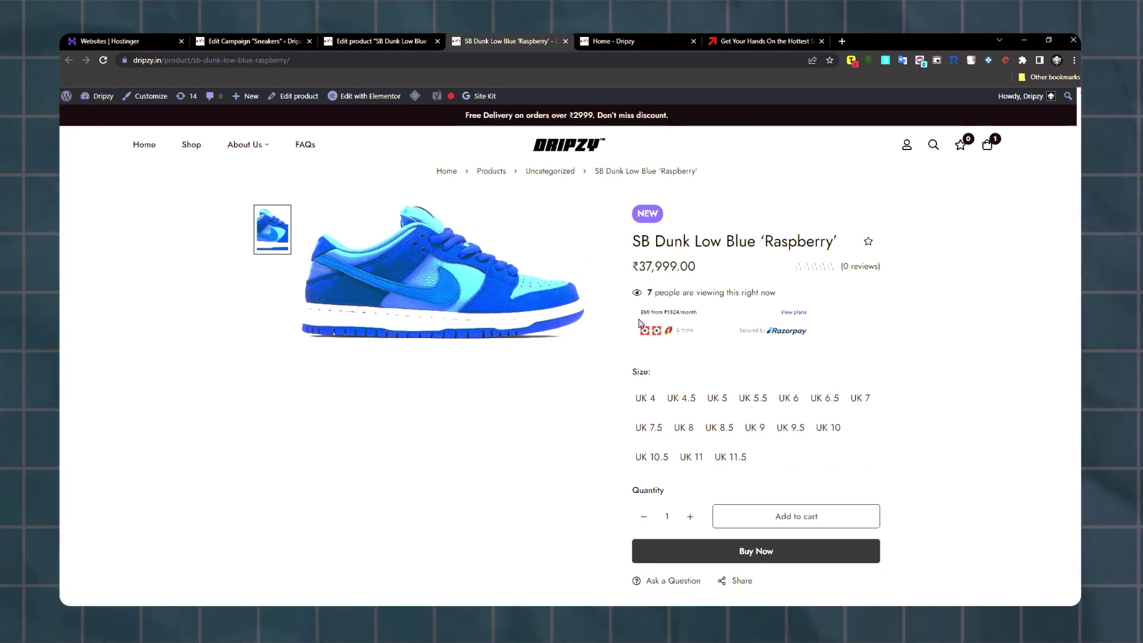
left_click_drag(632, 241, 863, 238)
left_click_drag(689, 266, 879, 268)
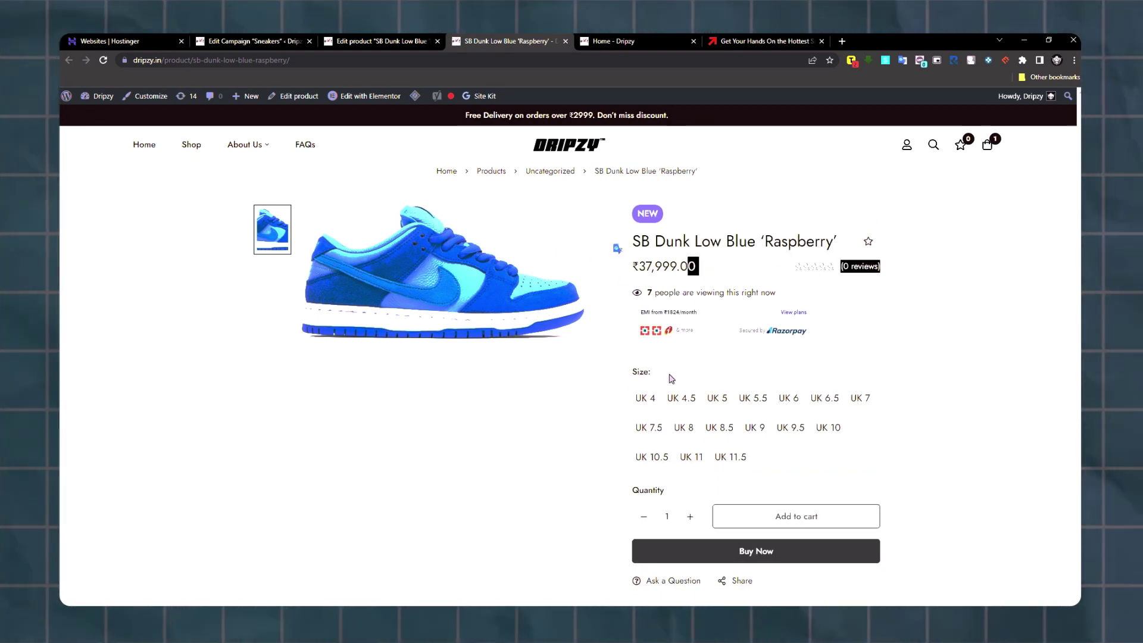
left_click(681, 397)
left_click(754, 427)
Scroll through the product details, highlighting a description paragraph along the way.
scroll(718, 443, "down", 4)
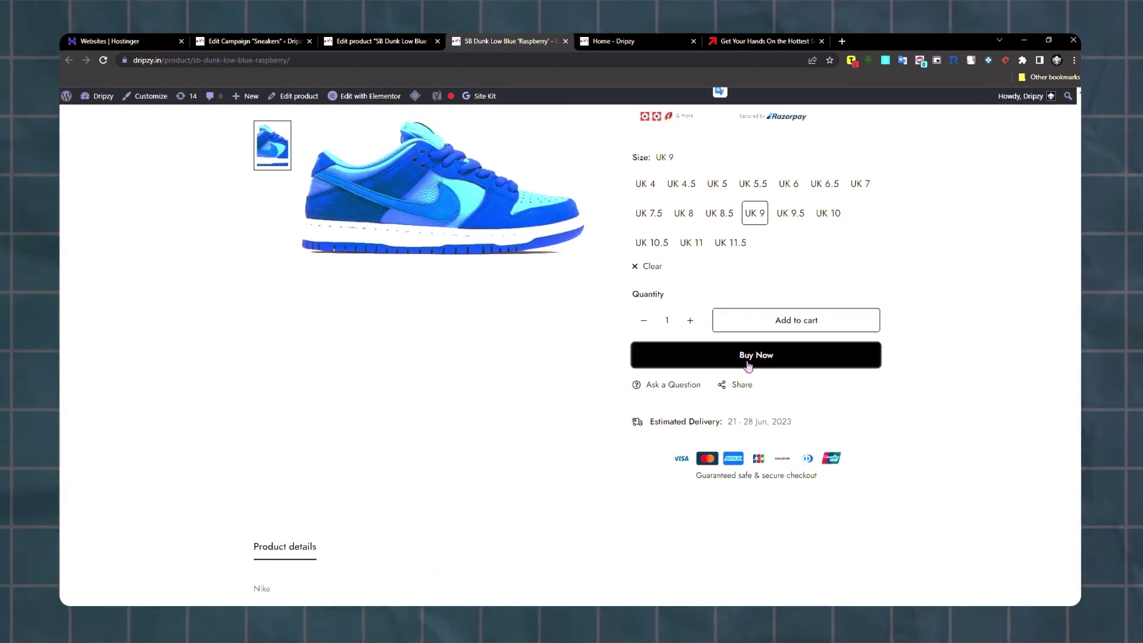
scroll(790, 355, "down", 8)
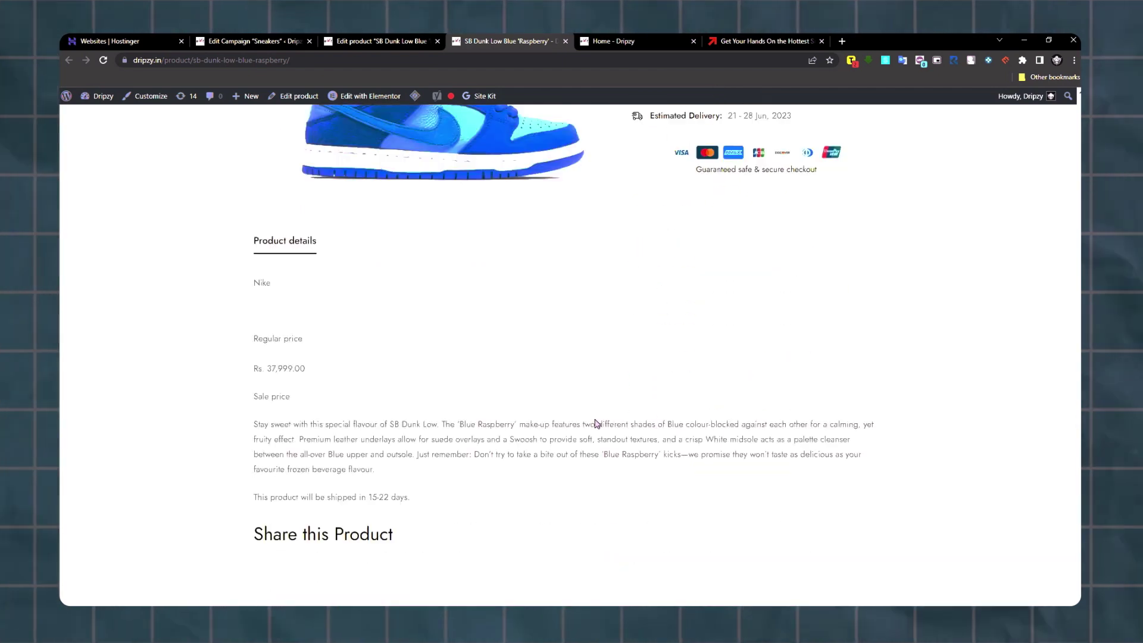
triple_click(238, 247)
left_click(237, 248)
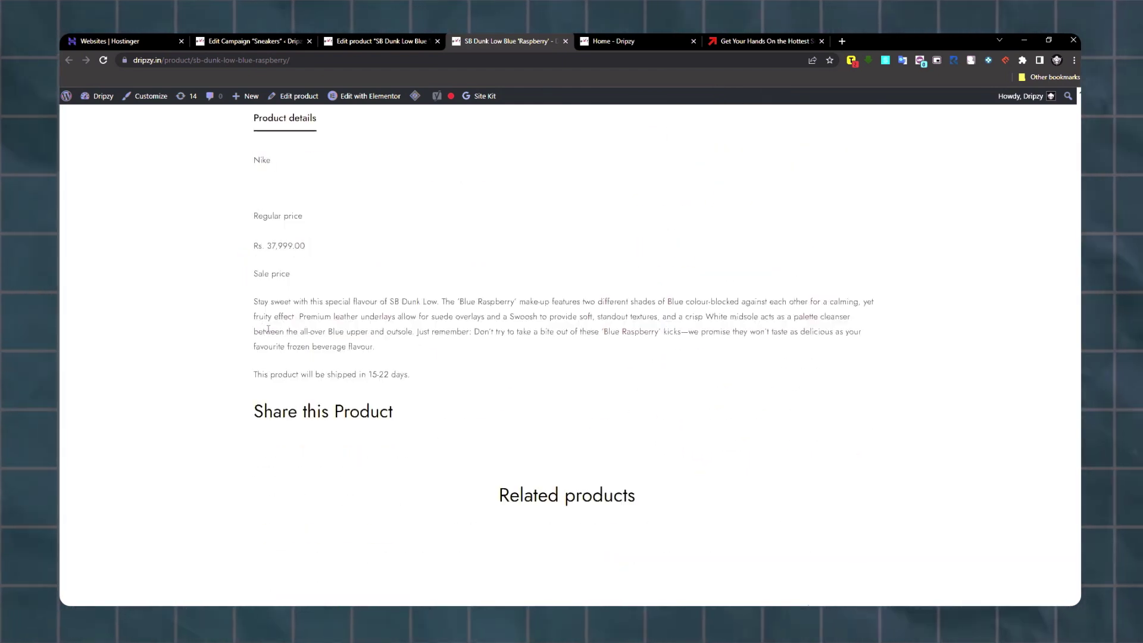
scroll(288, 342, "down", 5)
scroll(496, 340, "up", 2)
scroll(508, 324, "down", 5)
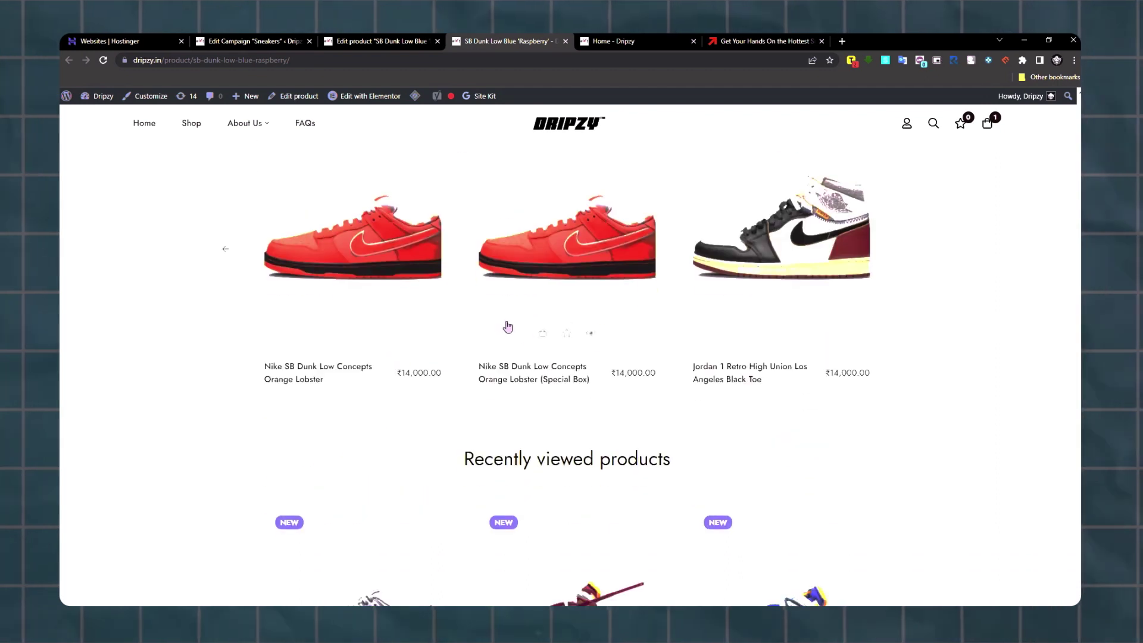
scroll(595, 357, "down", 6)
scroll(718, 387, "up", 20)
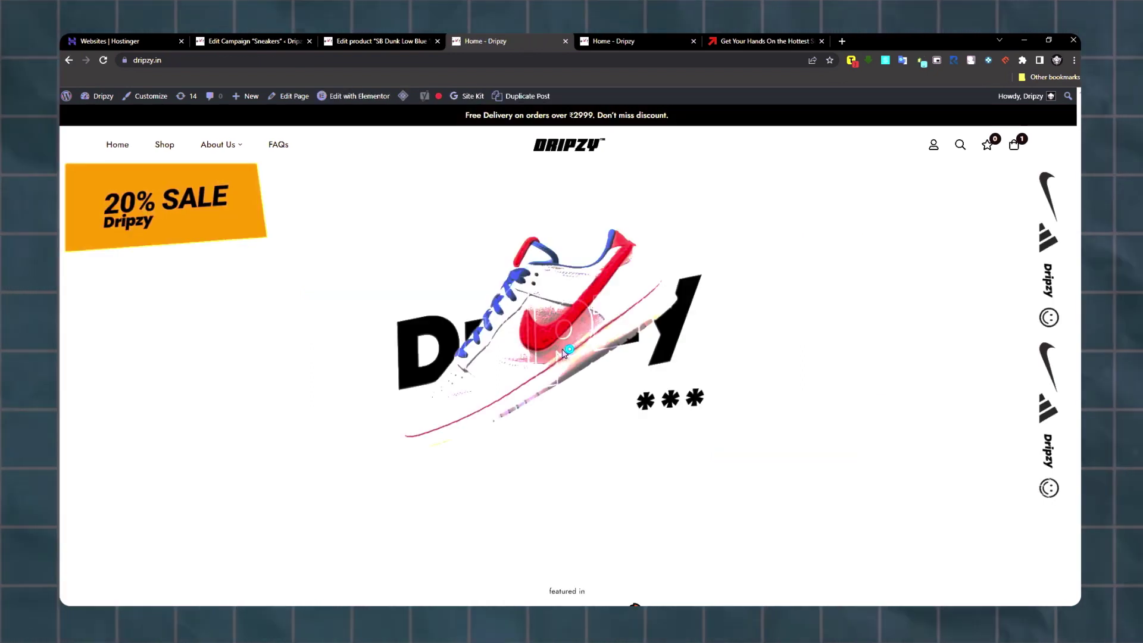
Scroll the Dripzy home page through Best Sellers and Collection down to the footer.
scroll(564, 353, "down", 5)
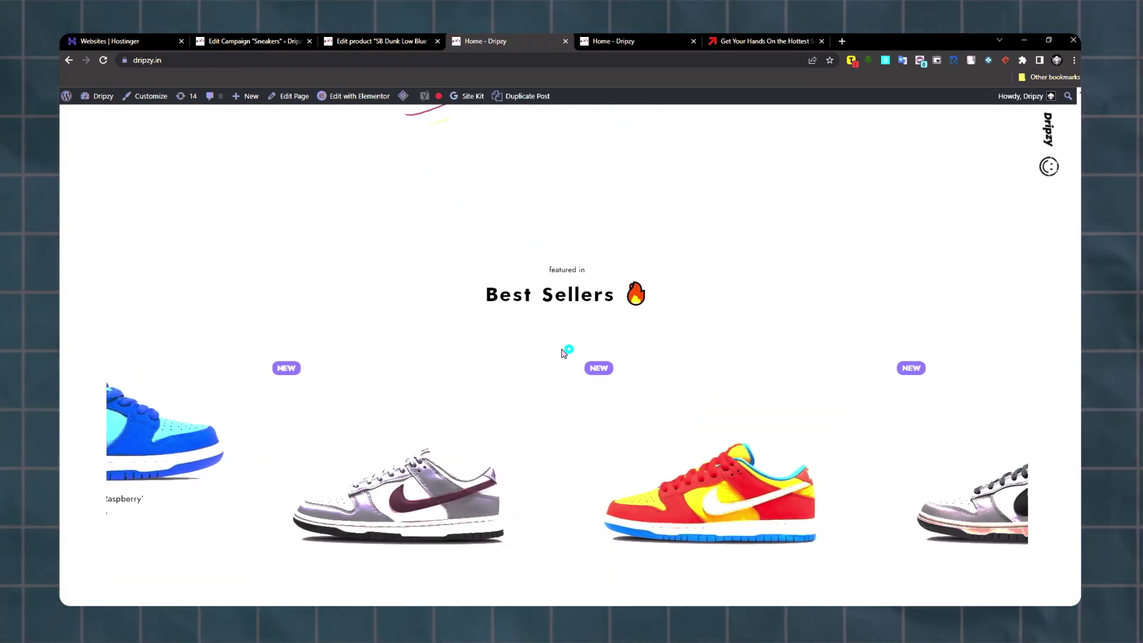
scroll(564, 354, "down", 3)
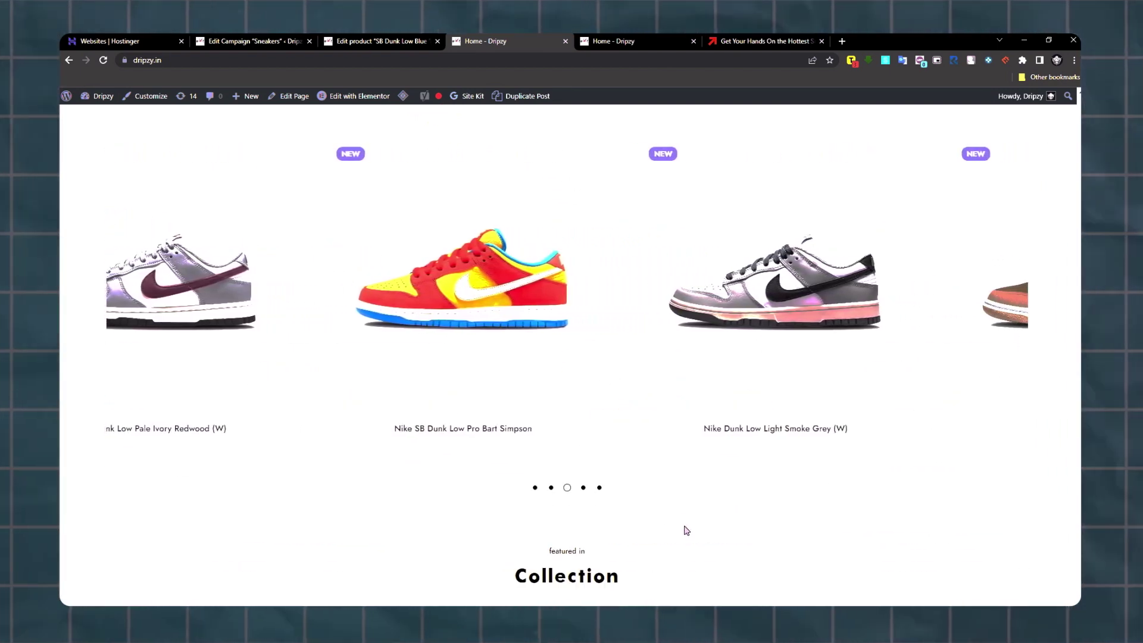
scroll(685, 529, "up", 8)
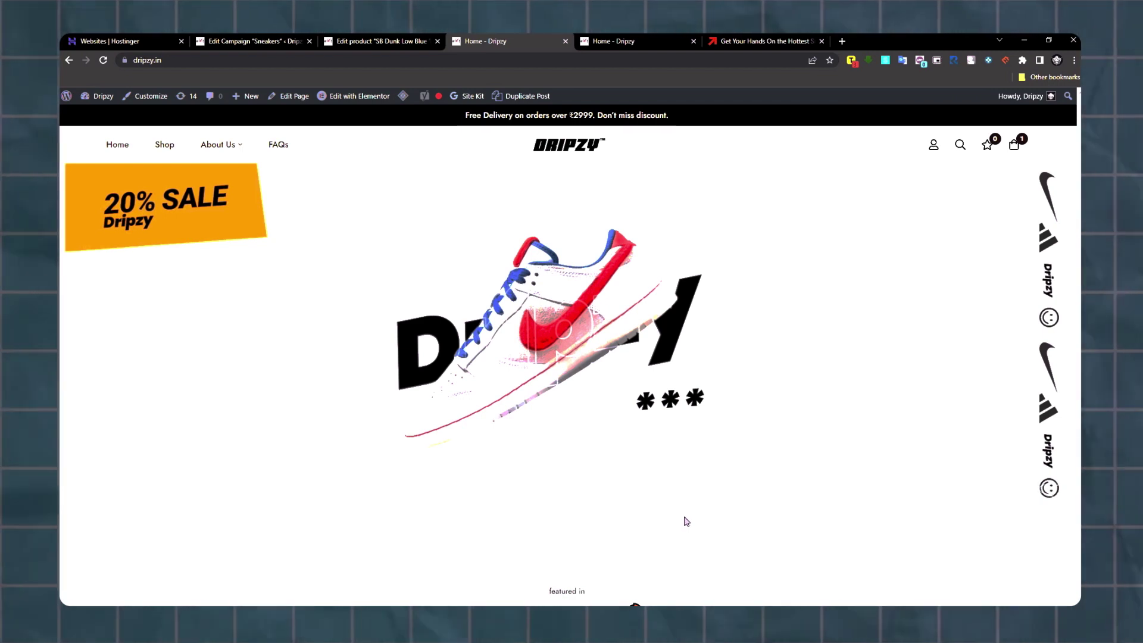
scroll(685, 519, "down", 7)
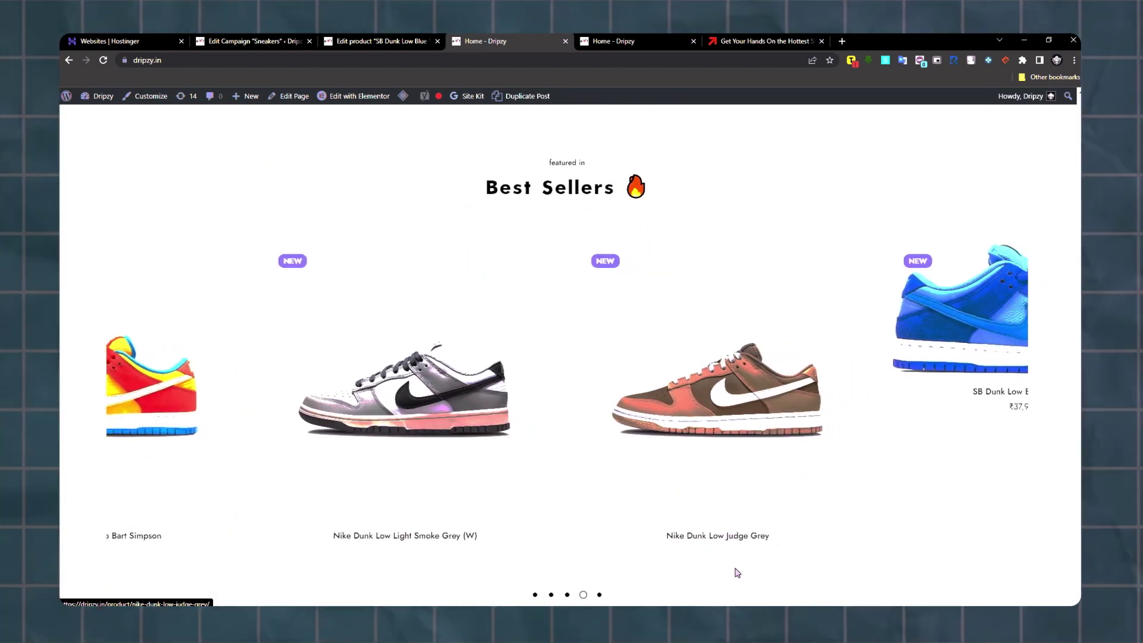
scroll(734, 572, "down", 8)
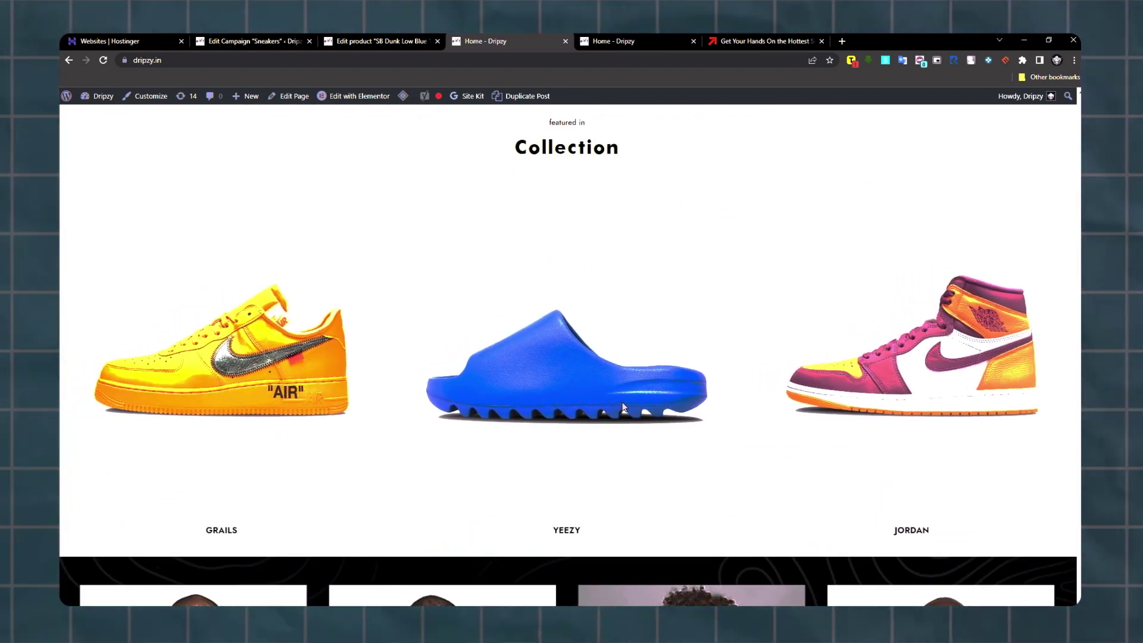
scroll(572, 396, "down", 5)
scroll(570, 397, "down", 7)
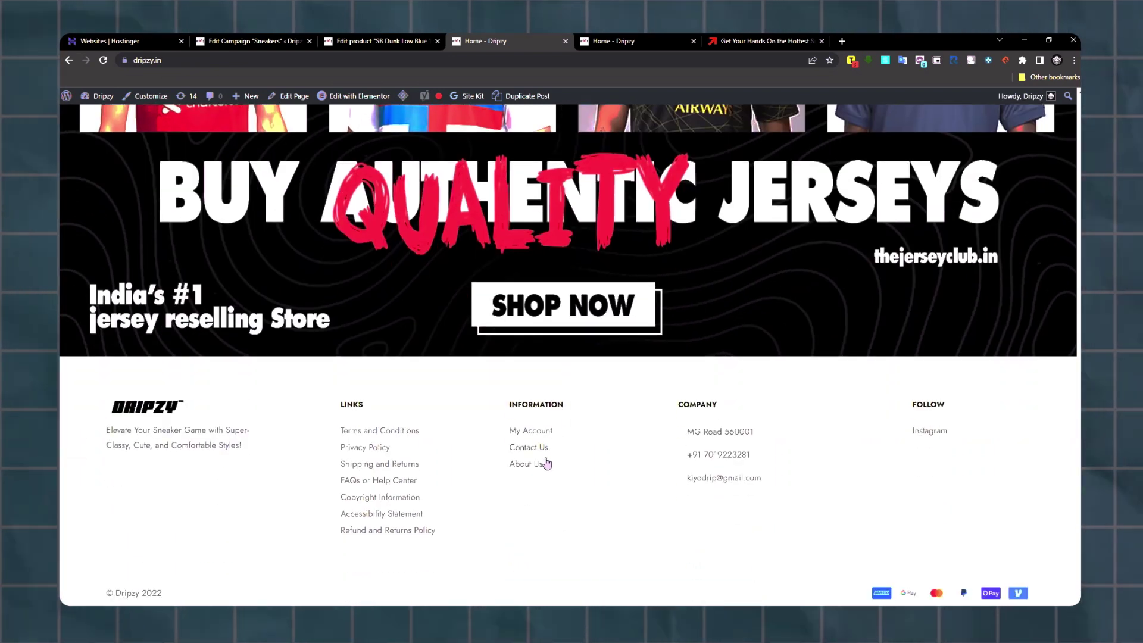
scroll(571, 417, "up", 7)
Open thejerseyclub.in from the jersey promo, browse its New Season 2023-24 jerseys, then return to Dripzy home.
middle_click(587, 420)
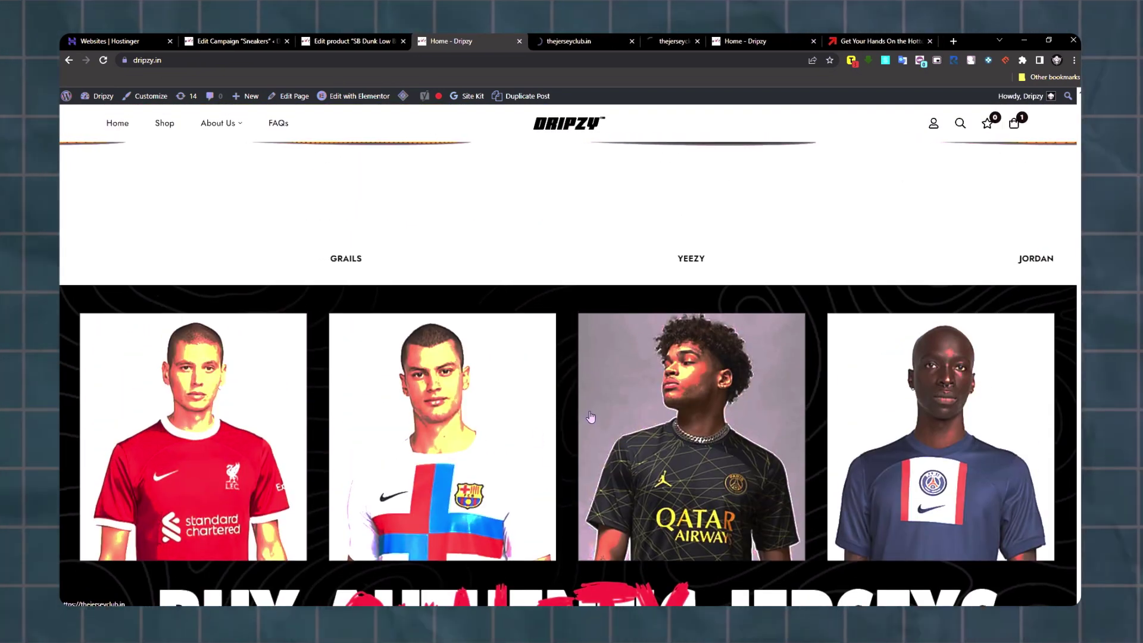
middle_click(588, 421)
left_click(589, 42)
left_click(602, 41)
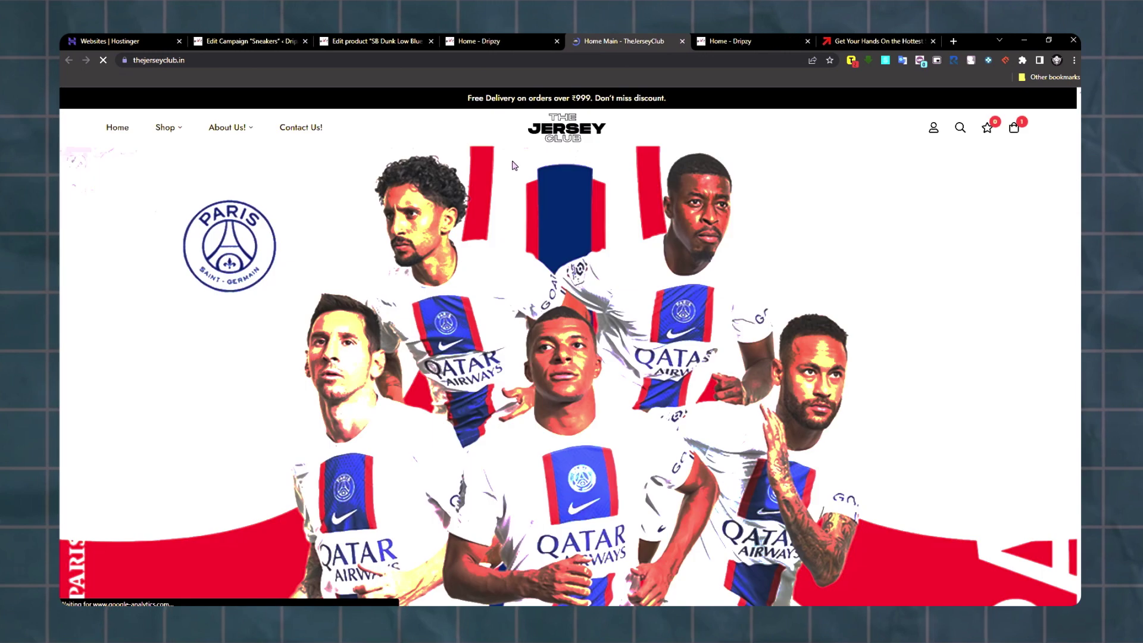
scroll(514, 250, "down", 6)
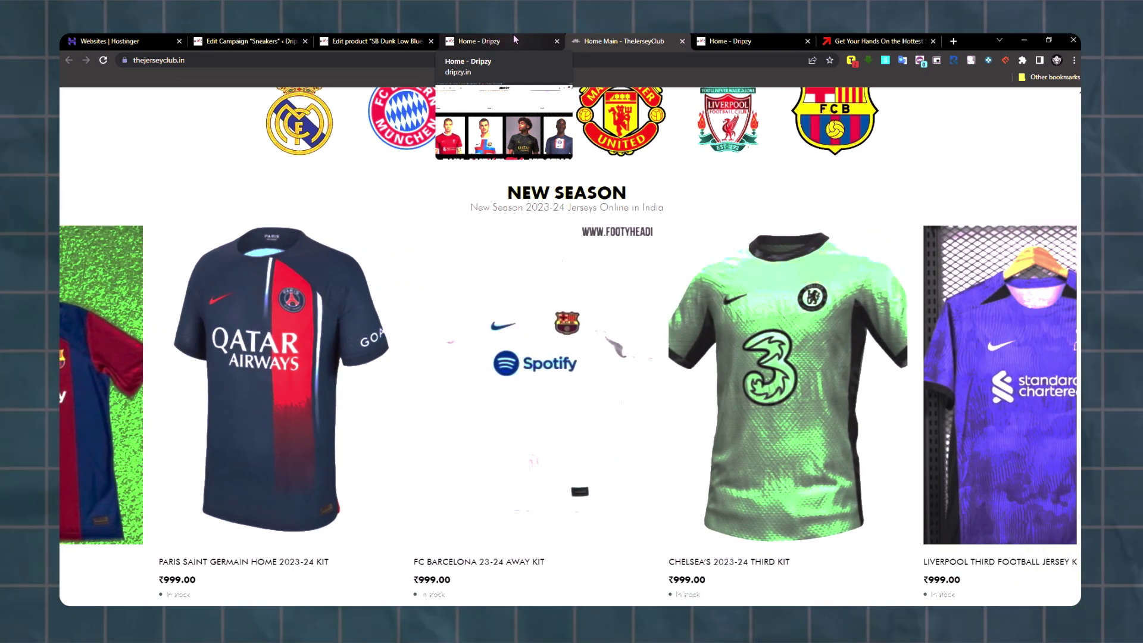
left_click(515, 39)
scroll(567, 272, "up", 15)
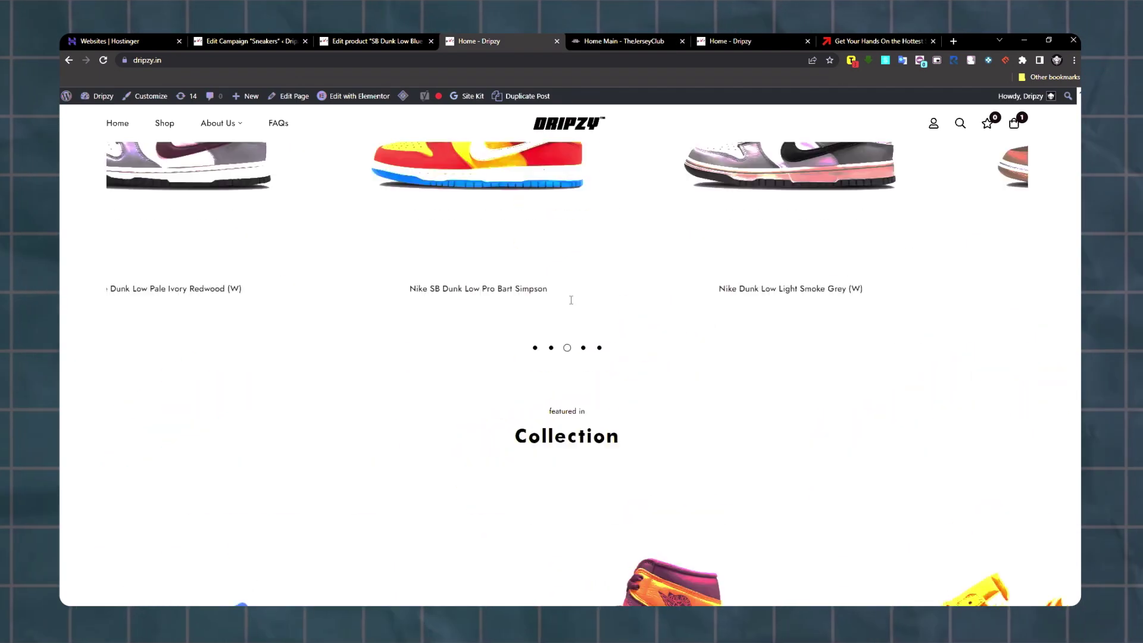